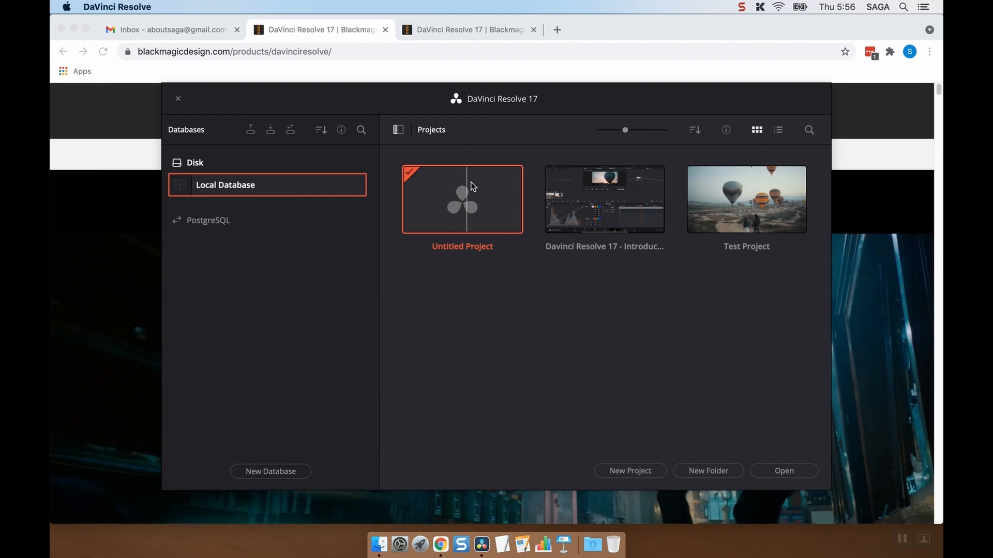
Step: Open the Untitled Project and show the LaCie drive's folders as a list on the Media page
double_click(473, 185)
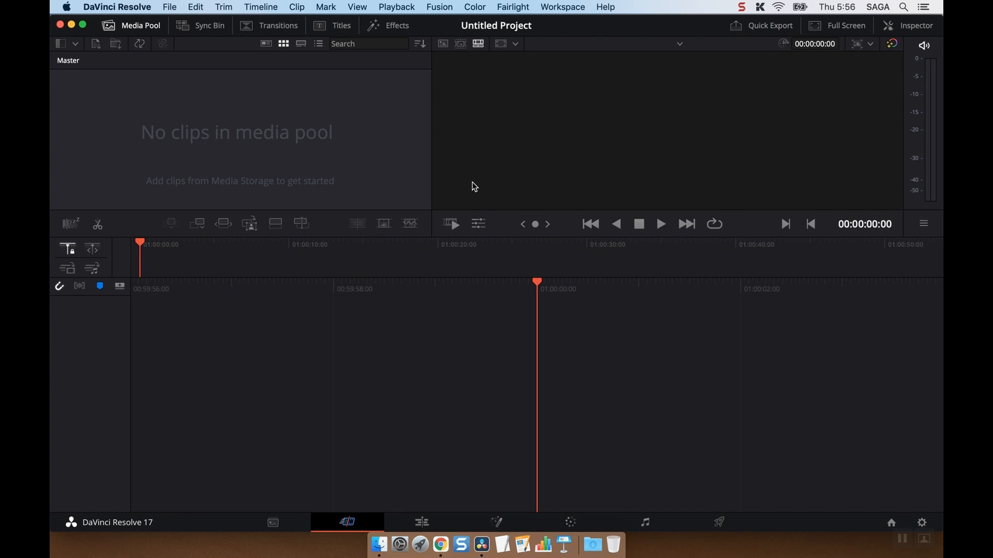
click(274, 524)
click(89, 73)
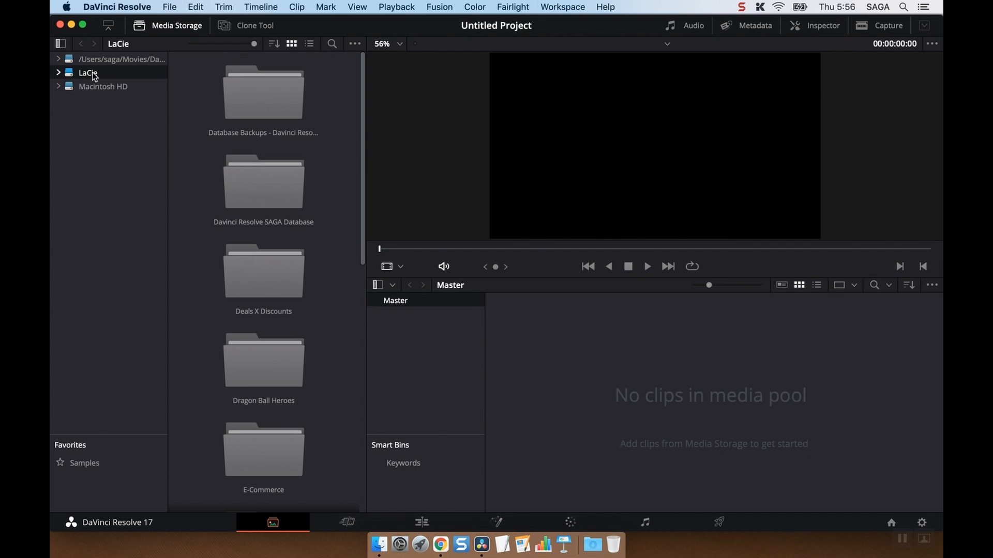
drag(222, 43, 212, 43)
click(309, 44)
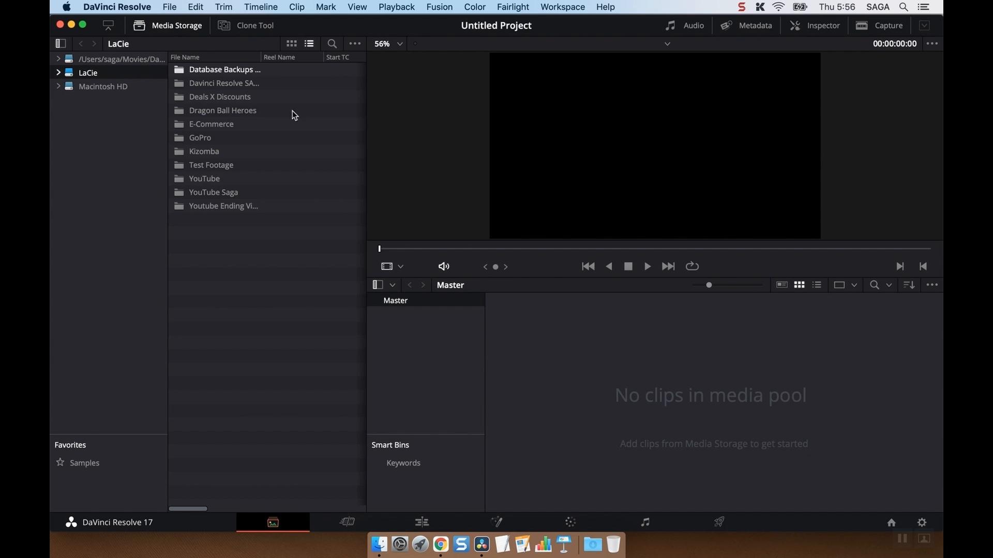
Step: Import all five files from the YouTube Saga Samples folder into the media pool and hide the media storage browser
double_click(218, 193)
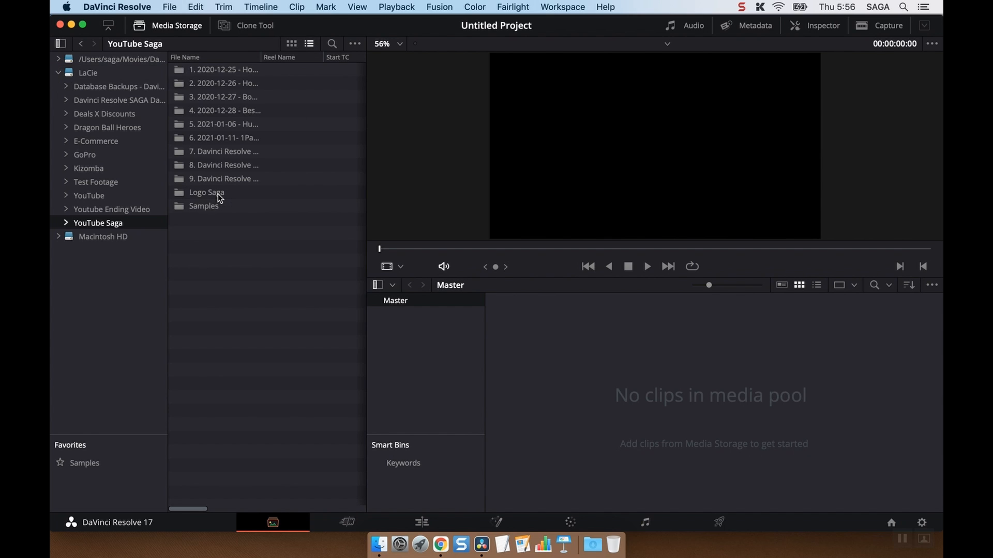
double_click(218, 207)
drag(306, 249, 630, 366)
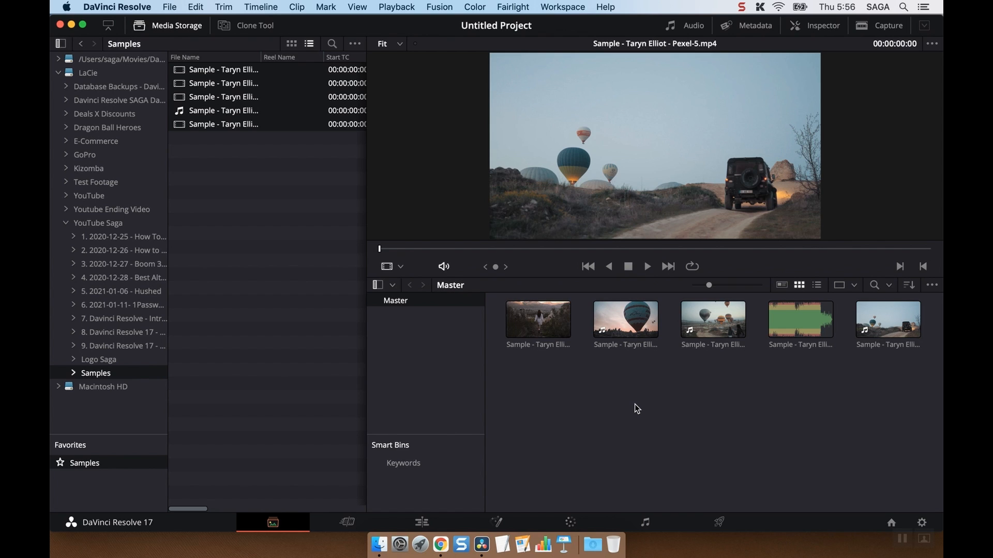
click(144, 24)
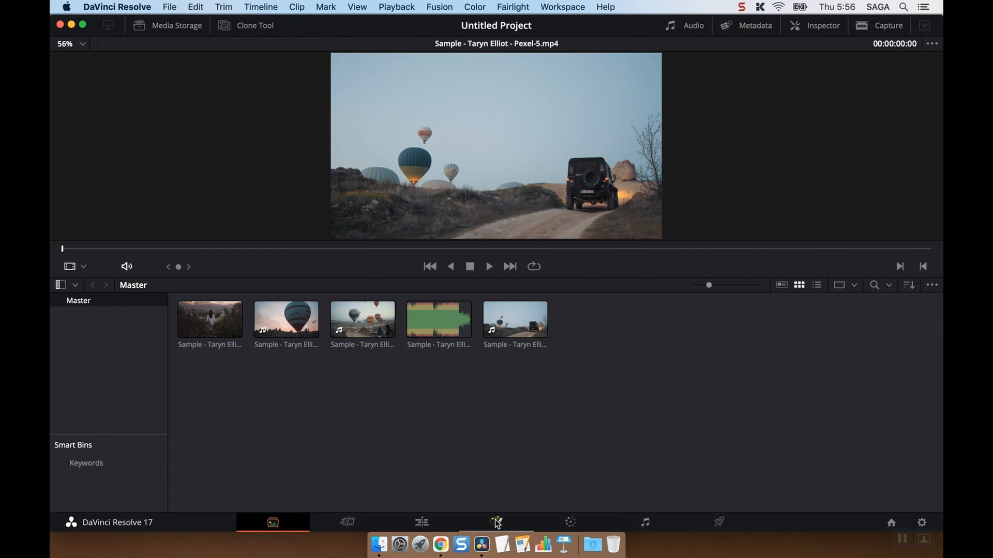
Step: On the Edit page, create a timeline with the Pexel-1 clip of the walking woman at the start of Video 1
click(497, 523)
click(421, 523)
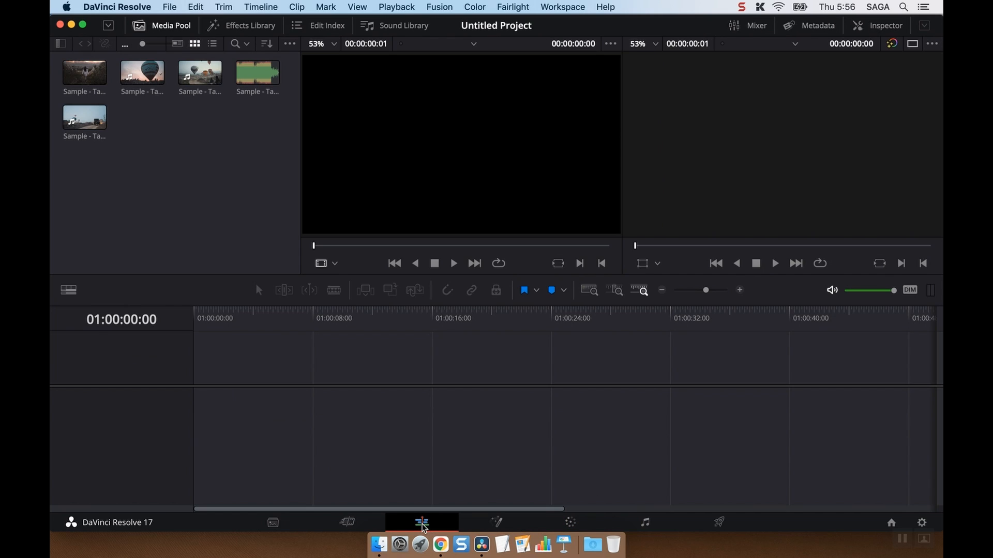
click(127, 71)
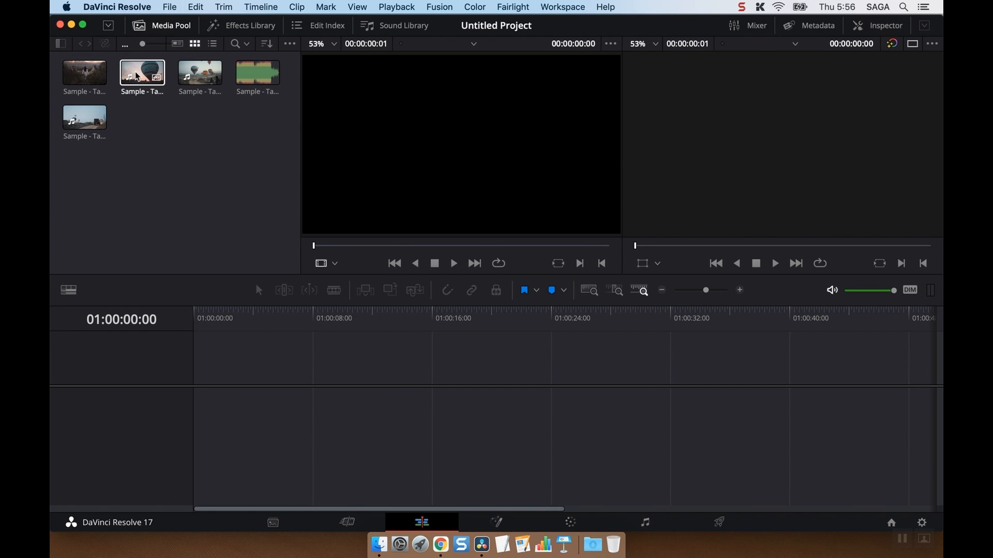
drag(84, 72, 190, 436)
Step: Place a shortened close-up balloon clip on Video 2 above the end of Pexel-1, with the Pexel-5 clip following on Video 1
drag(145, 72, 383, 384)
drag(601, 382, 429, 385)
drag(399, 311, 414, 407)
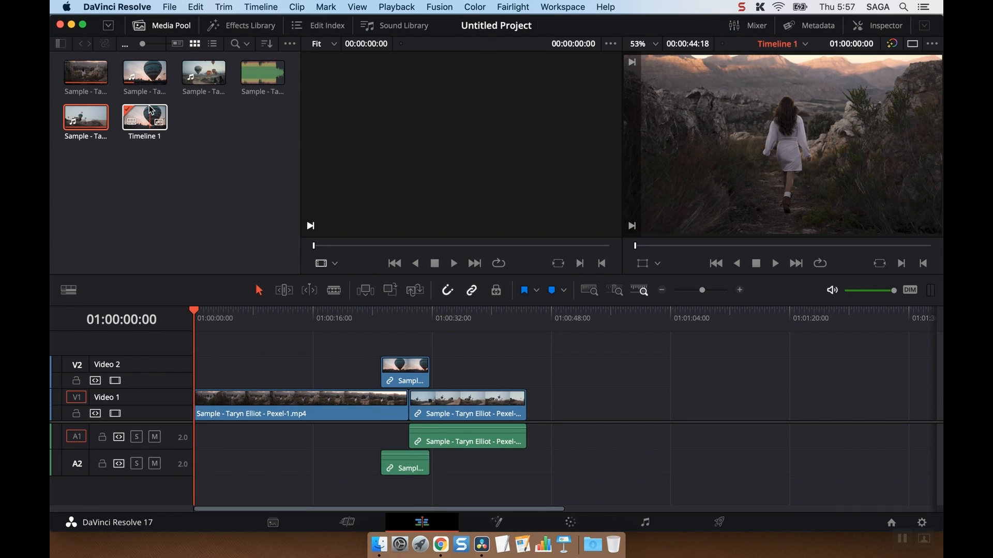
Step: Add the Pexel-4 music file at the start of Audio 3 and trim its end to match the last video clip
drag(262, 73, 194, 492)
click(475, 494)
click(682, 405)
click(662, 290)
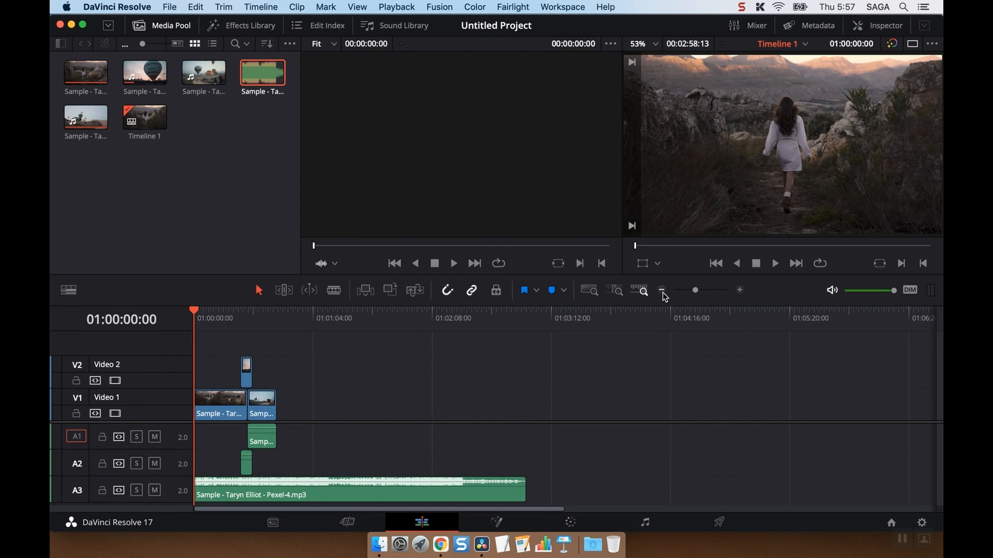
drag(523, 493, 277, 488)
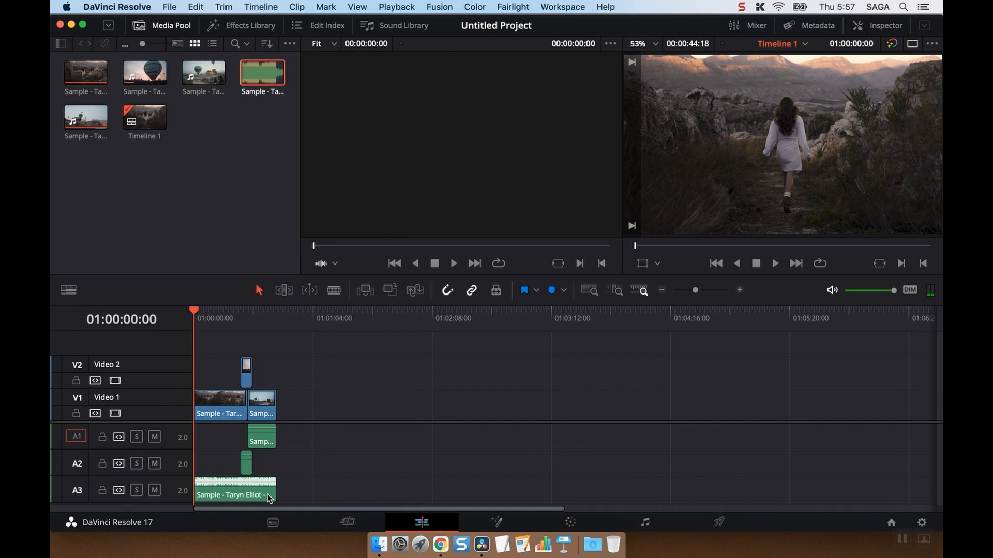
click(743, 290)
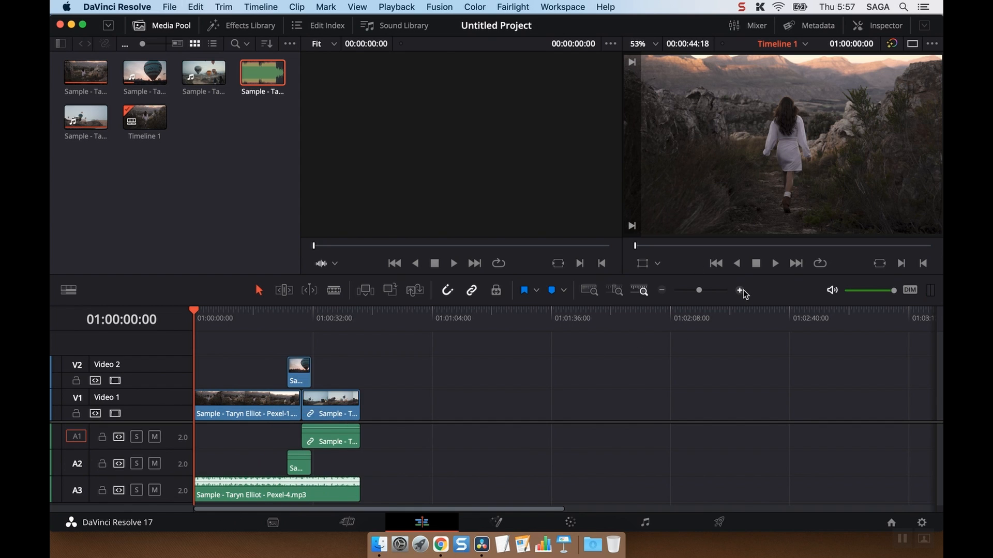
click(743, 289)
click(743, 290)
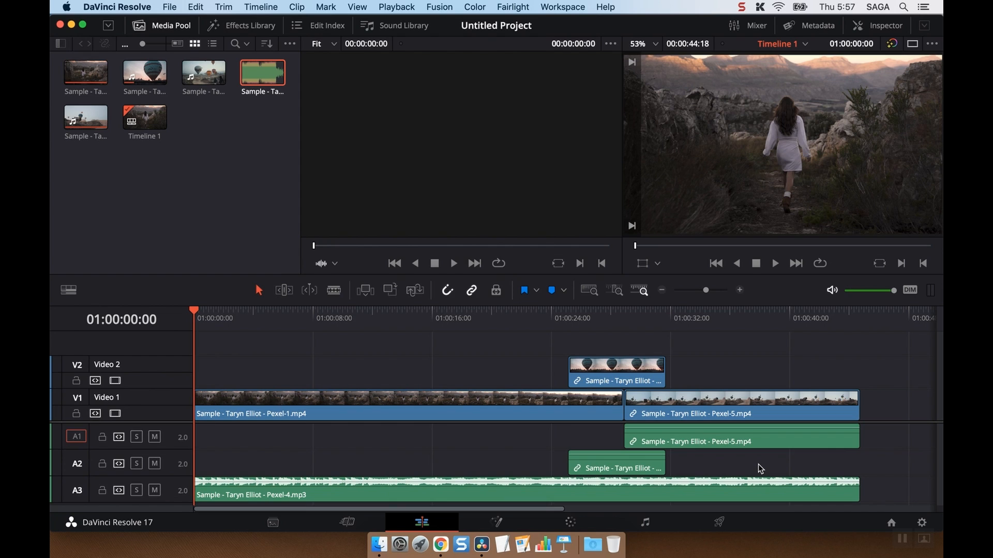
Step: Lower the music clip's volume to -16.64 in the Inspector and play the timeline briefly to check it
click(793, 488)
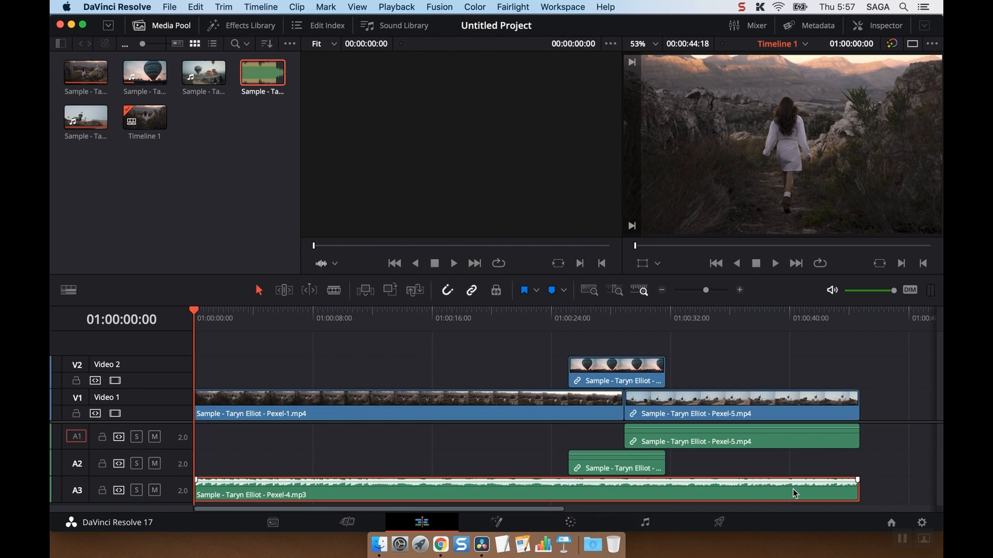
click(879, 26)
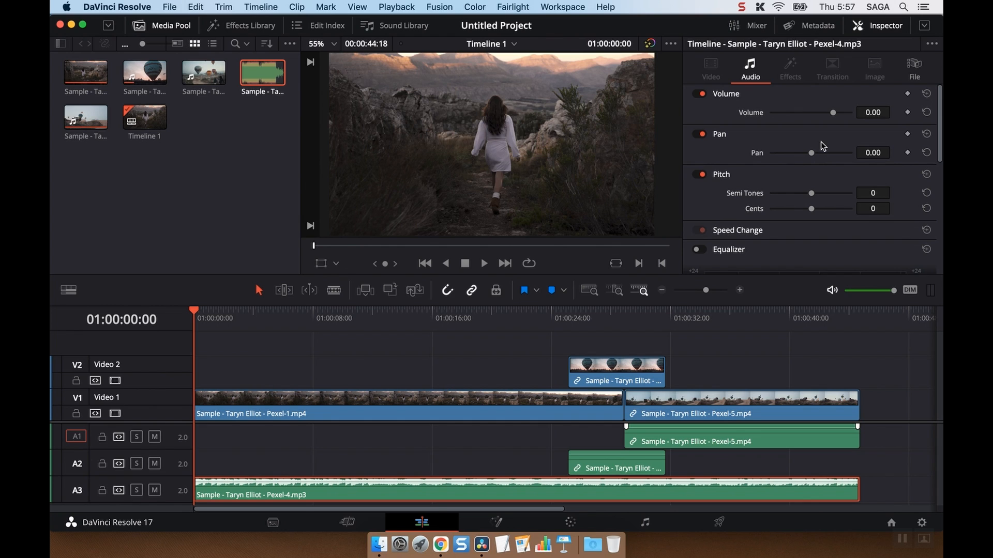
drag(834, 117, 802, 115)
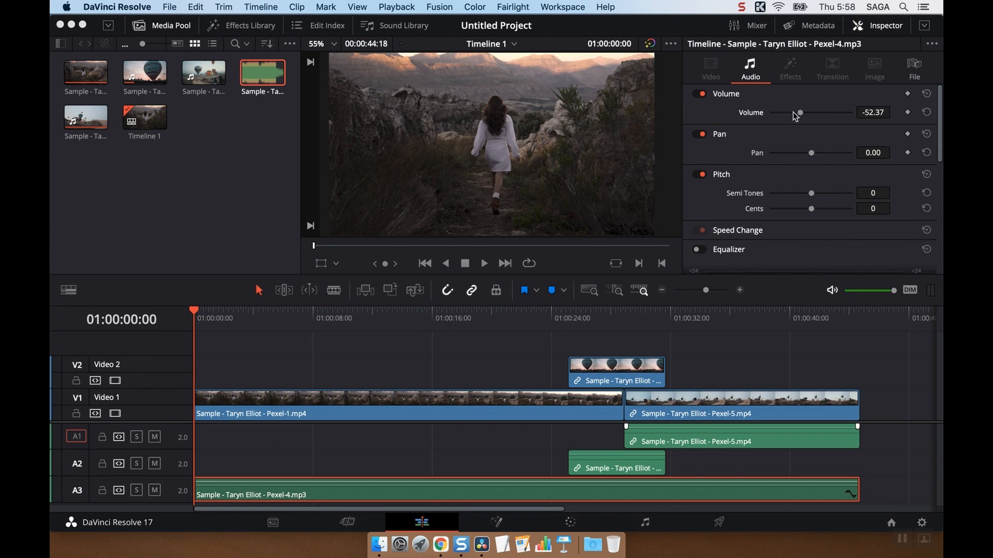
drag(800, 112, 822, 113)
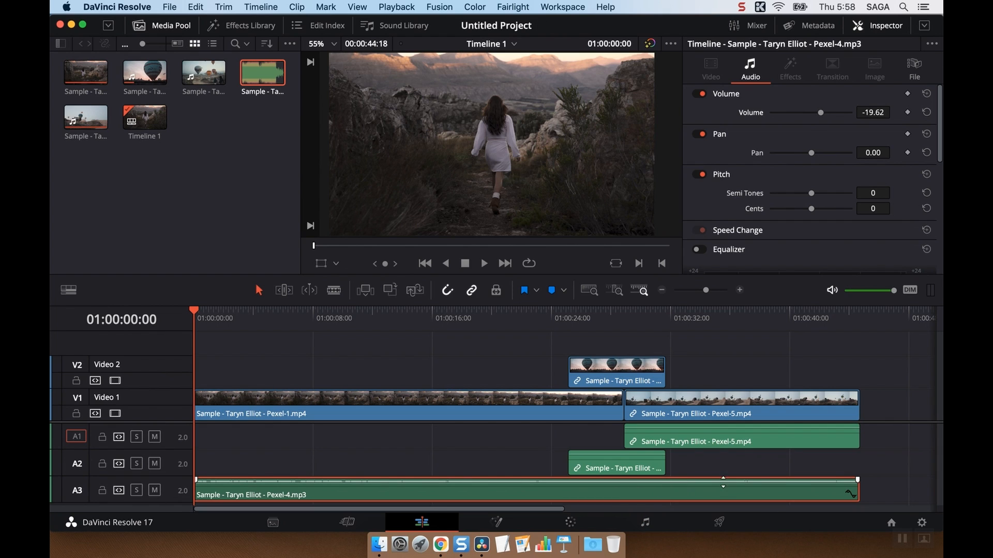
mouse_move(820, 113)
mouse_down()
mouse_move(835, 114)
mouse_move(824, 114)
mouse_up()
key(space)
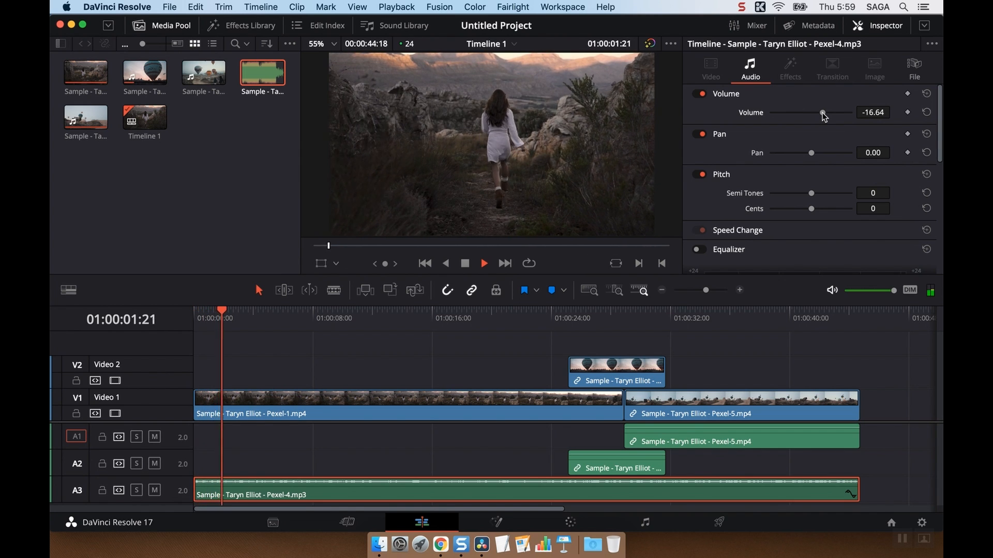
key(space)
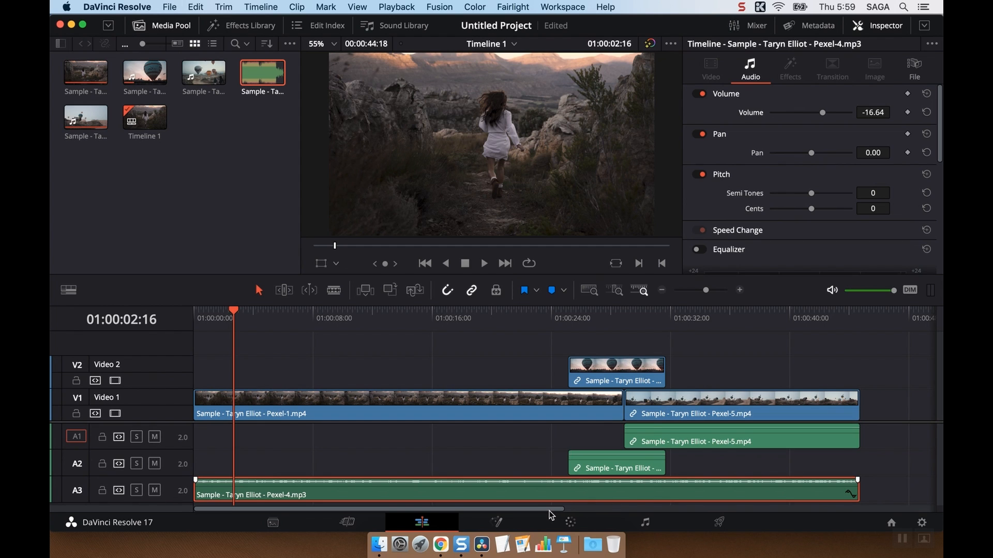
Step: Look over the Fusion page and the Color page's Camera Raw, Color Match, Primaries, High Dynamic Range and Curves palettes
click(496, 522)
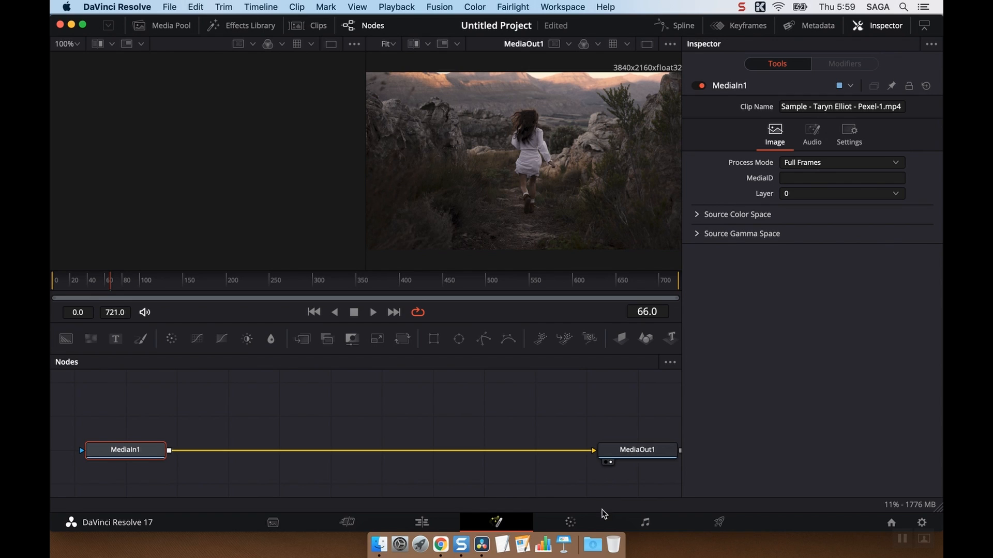
click(573, 523)
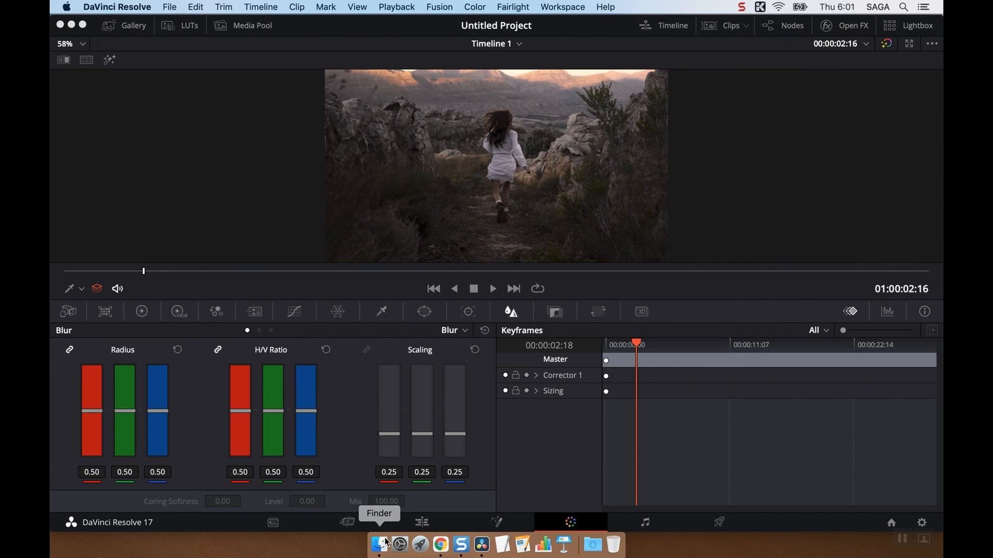
click(67, 312)
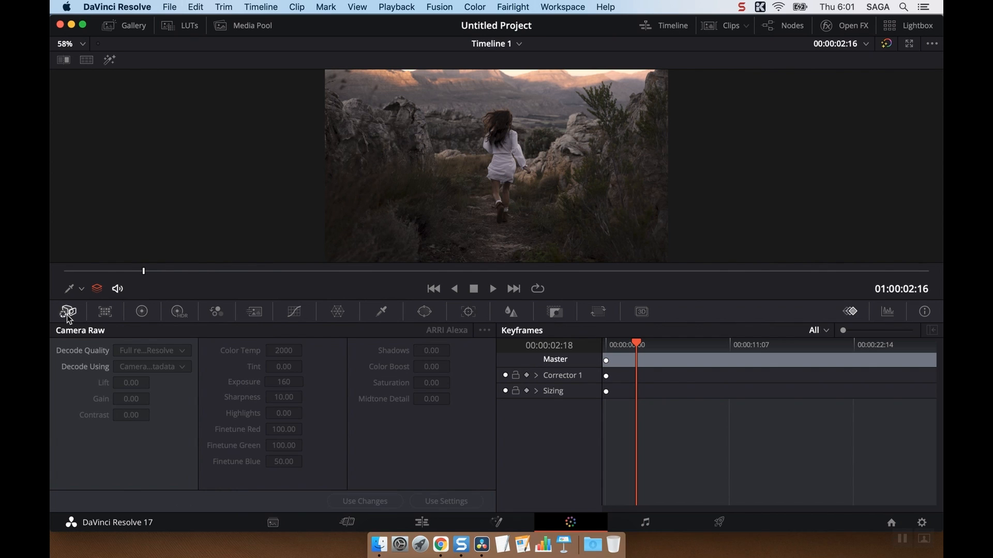
click(104, 312)
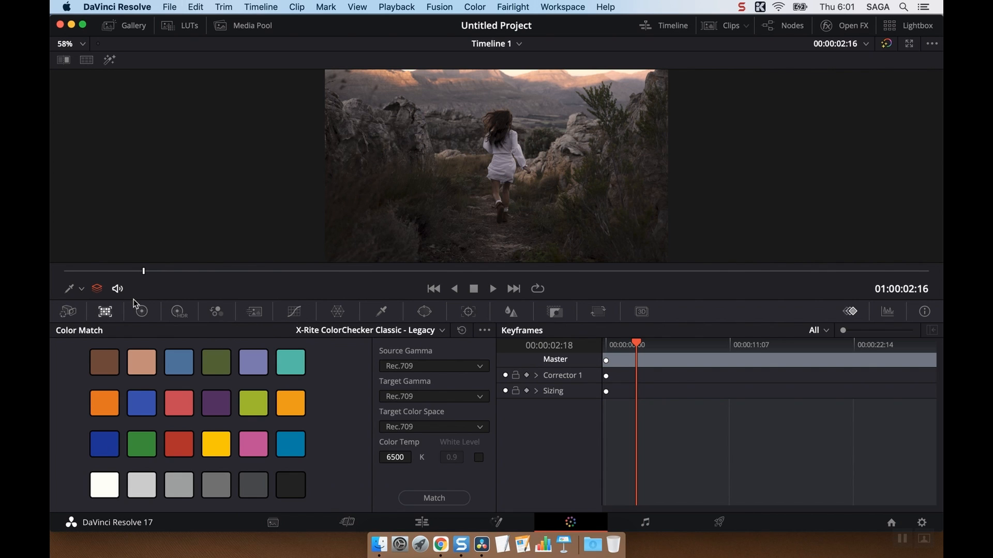
click(142, 311)
click(175, 312)
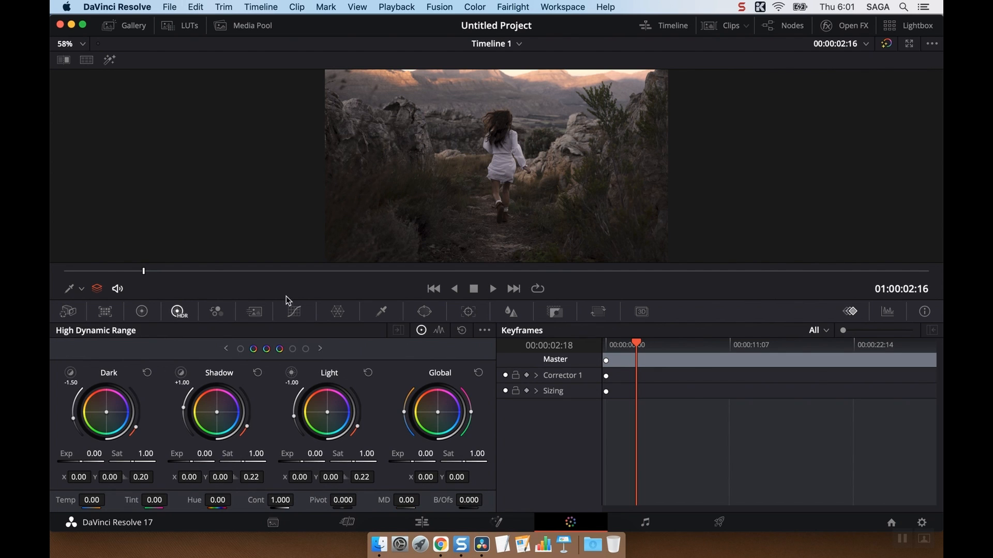
click(293, 312)
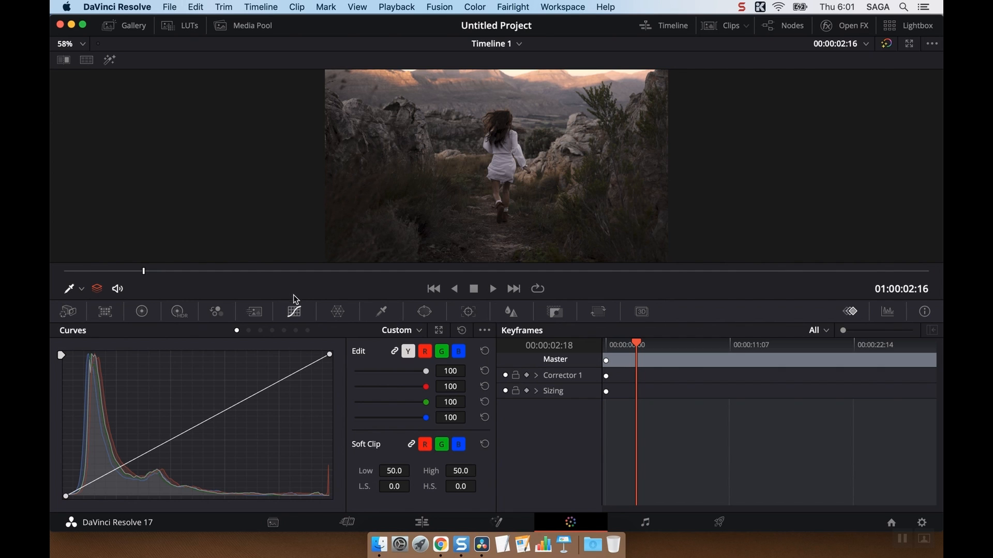
click(140, 312)
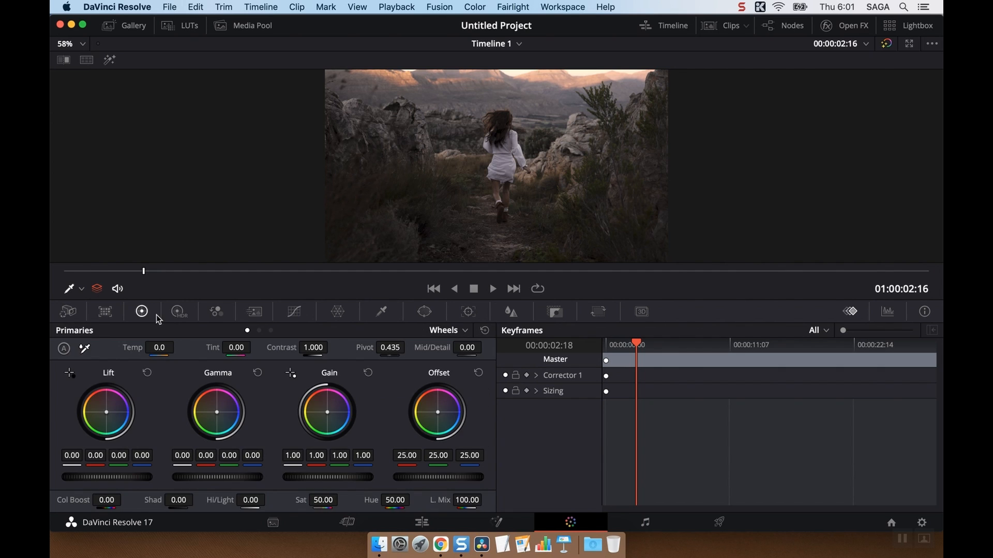
Step: Move the white point and the black point of the first clip's custom curve slightly inward
click(294, 313)
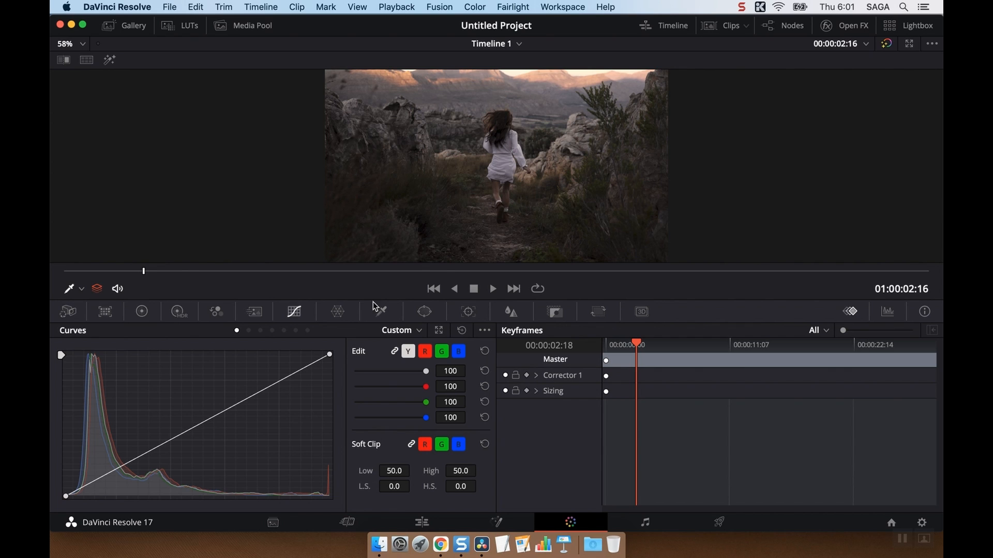
drag(329, 354, 322, 354)
drag(67, 497, 69, 494)
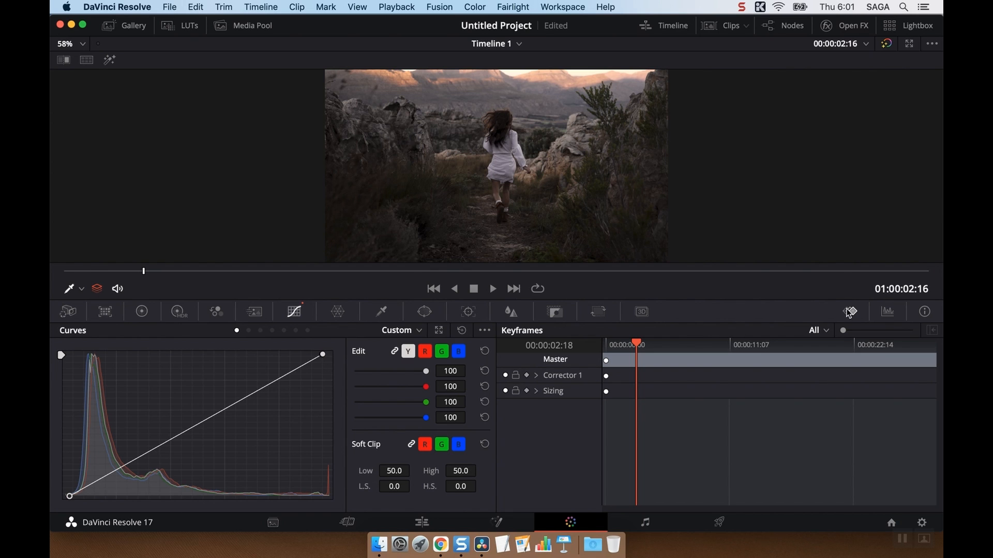
Step: Display the scopes and compare the Waveform and Vectorscope views, ending on the Parade
click(887, 312)
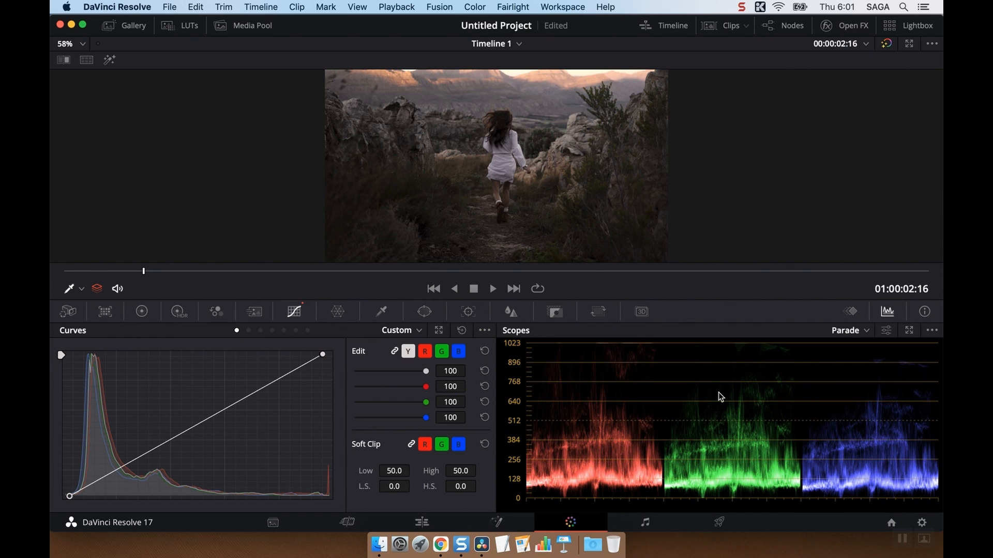
click(845, 329)
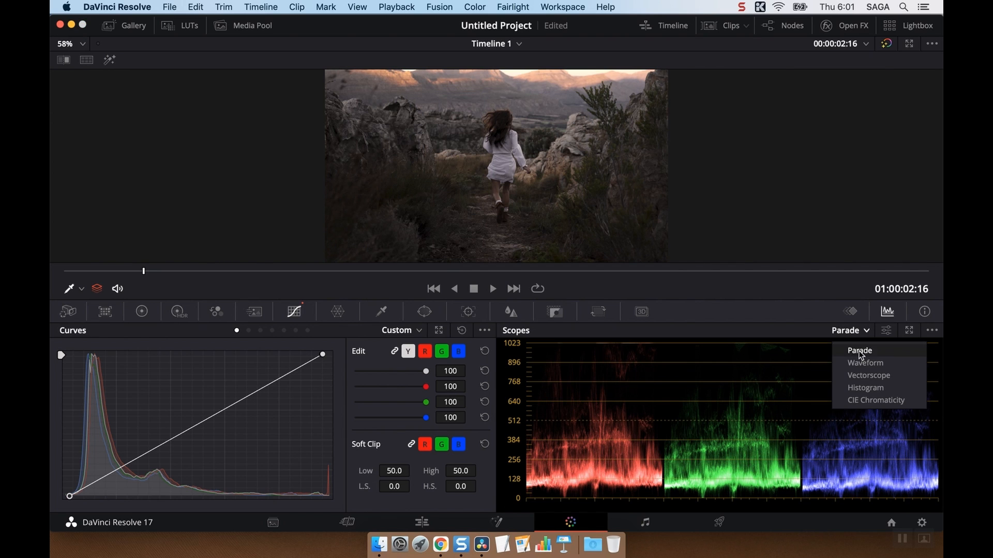
click(861, 363)
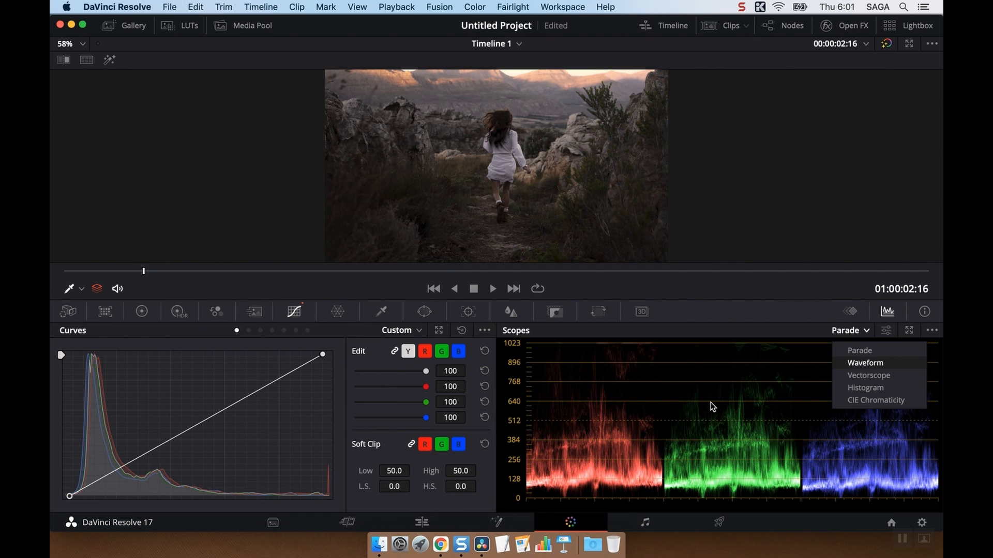
click(837, 334)
click(846, 375)
click(847, 331)
click(845, 349)
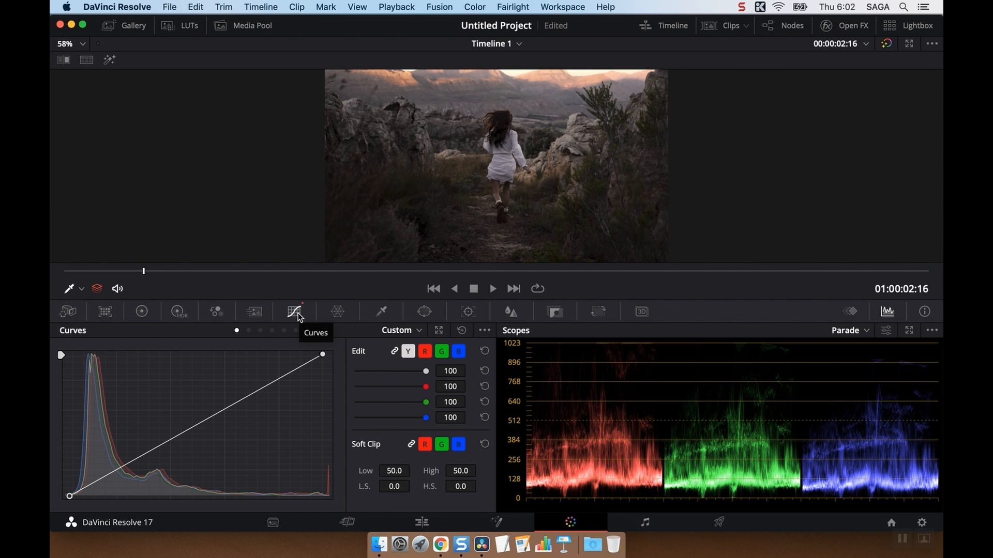
Step: Show the Primaries wheels and the clip thumbnails, and check clips 02 and 03 in the scopes, ending on balloon clip 02
click(144, 312)
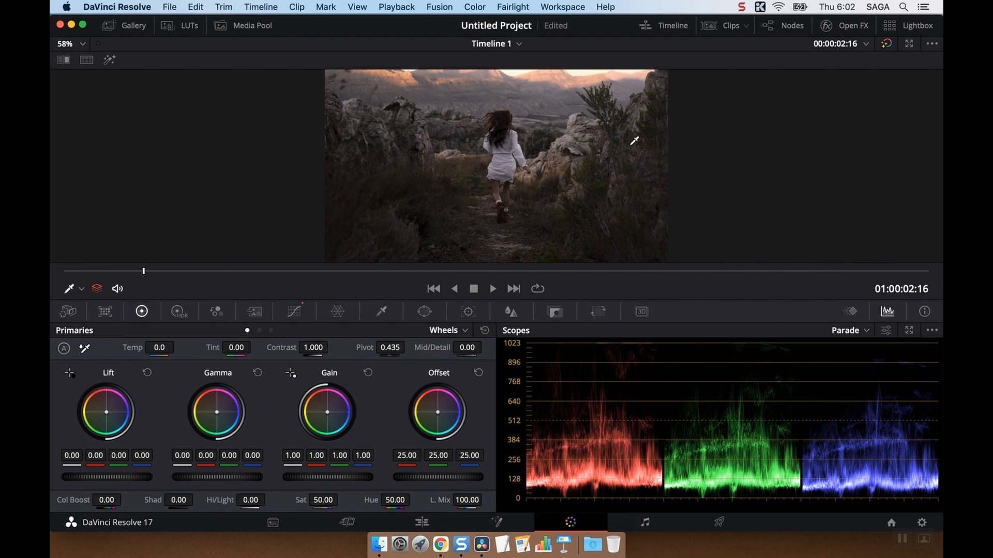
click(729, 27)
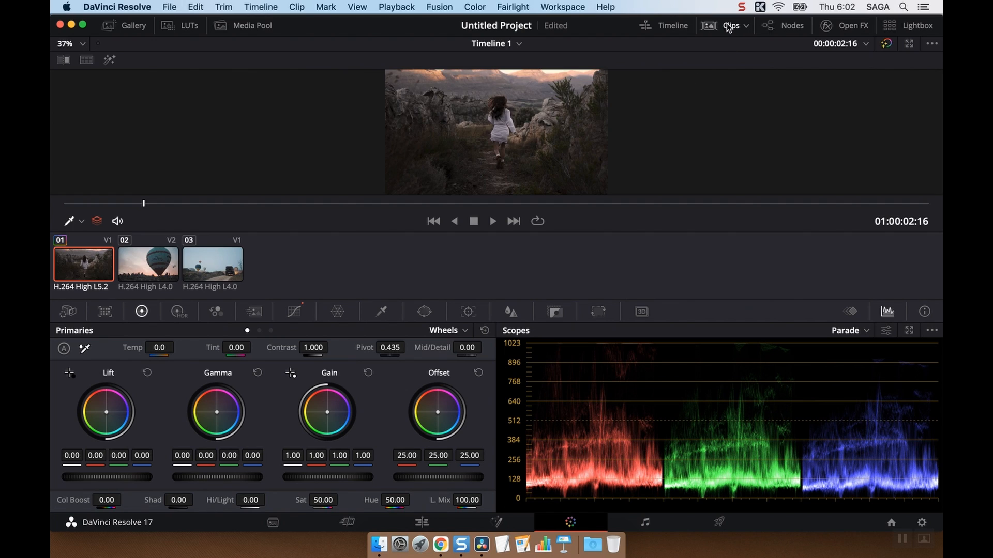
click(143, 263)
click(203, 258)
click(157, 271)
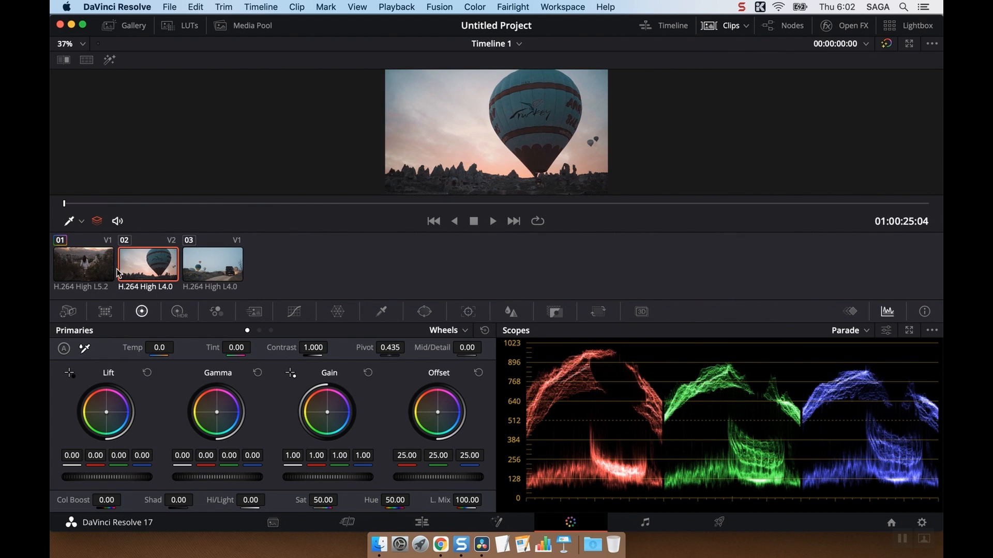
Step: Move the white point and the black point of balloon clip 02's custom curve slightly inward
click(106, 268)
click(144, 268)
click(296, 312)
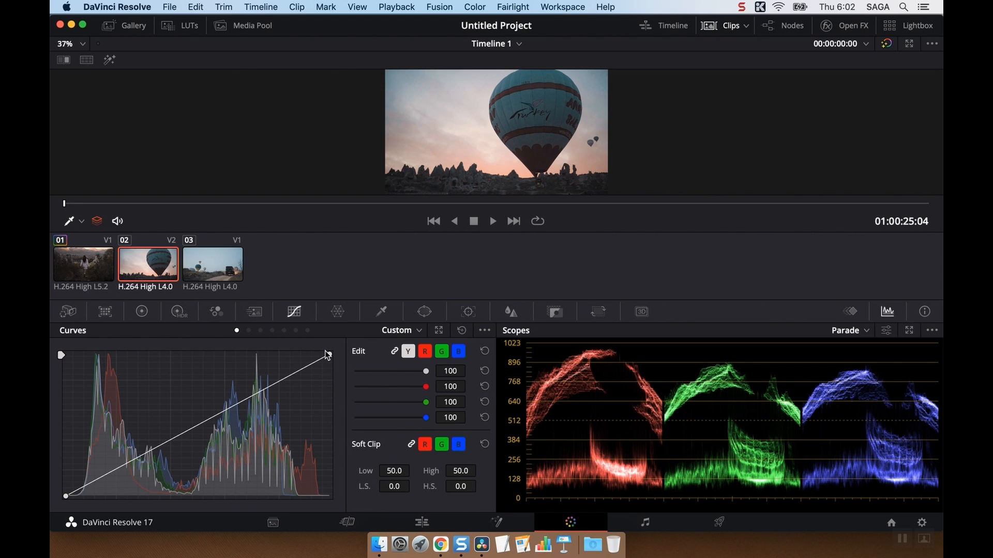
mouse_move(330, 355)
mouse_down()
mouse_move(321, 354)
mouse_move(338, 355)
mouse_move(324, 356)
mouse_up()
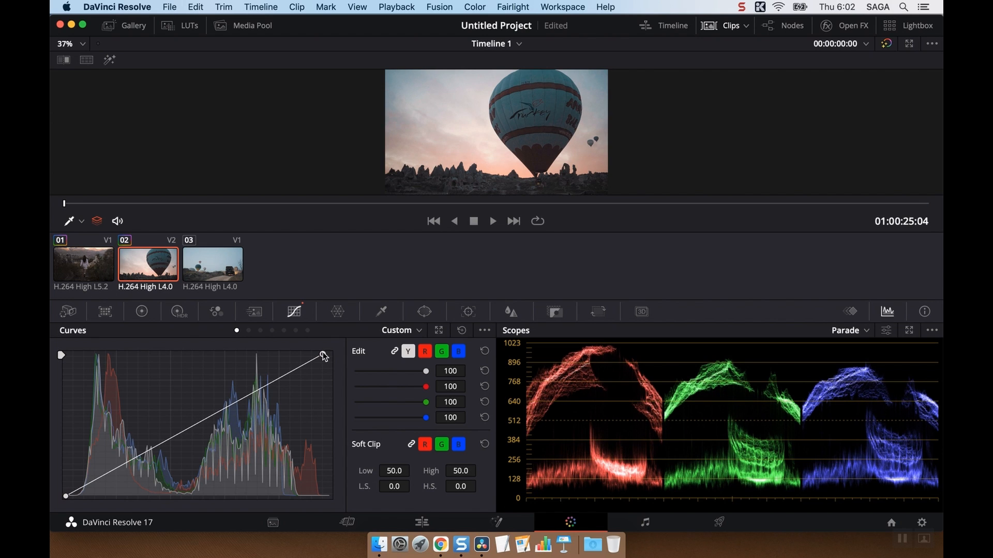
drag(66, 497, 77, 497)
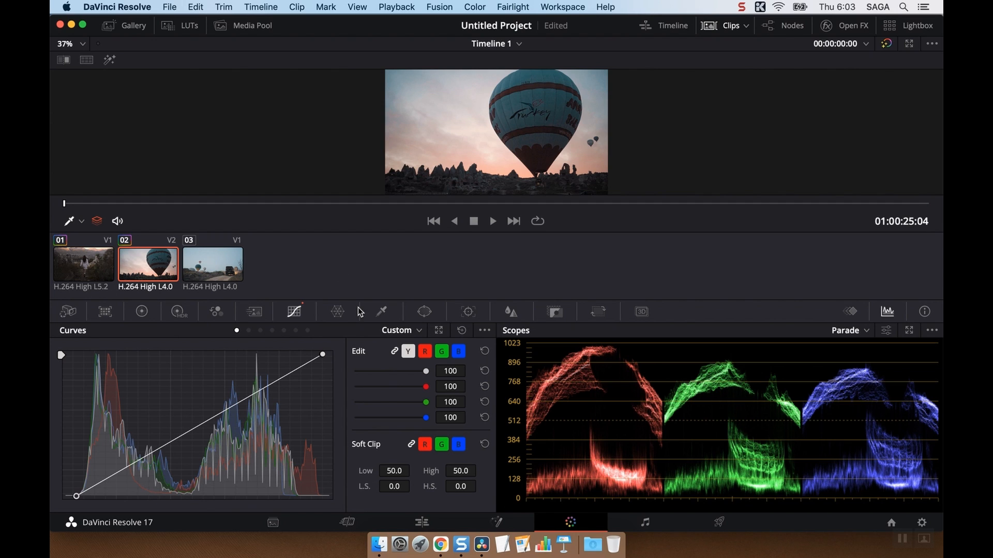
Step: Look over the Qualifier, Window and Blur palettes for clip 02
click(383, 312)
click(424, 312)
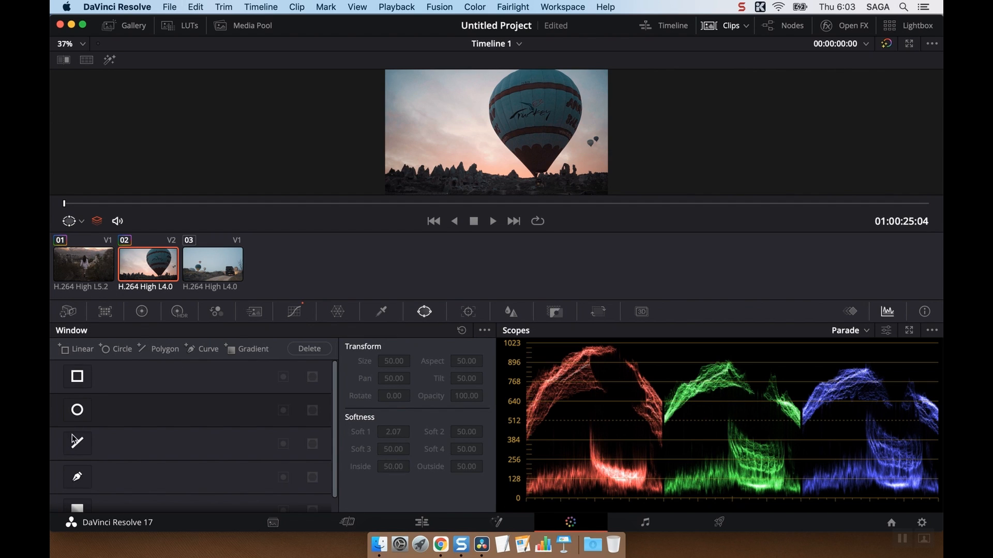
click(511, 312)
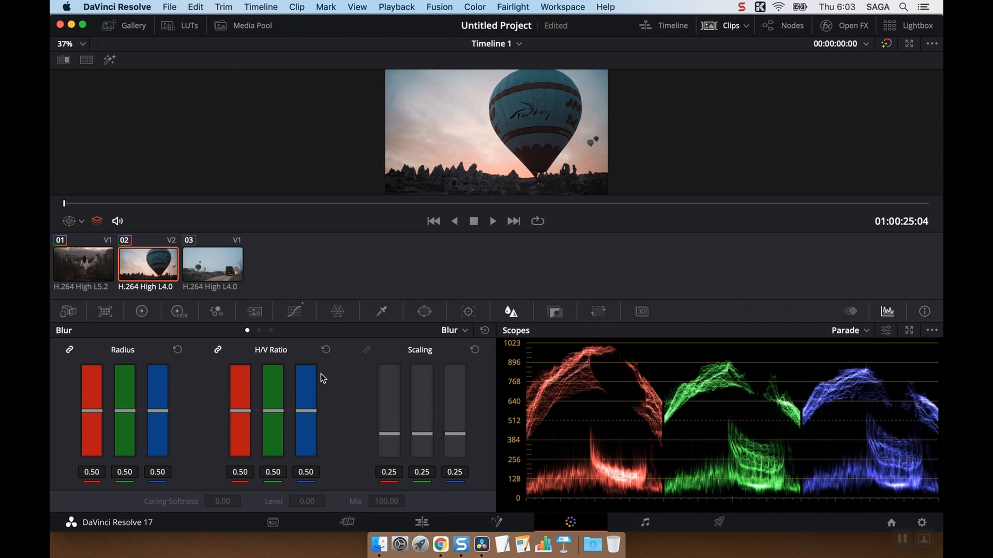
Step: Show clip 02's node graph, add a serial node before the existing node, and move the curve-graded node up and away from the new one
click(792, 25)
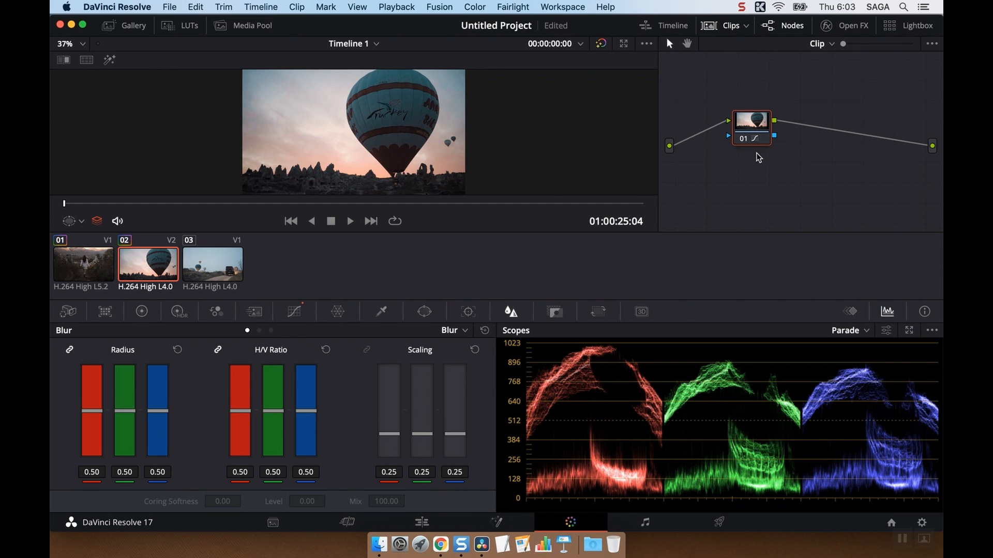
right_click(748, 119)
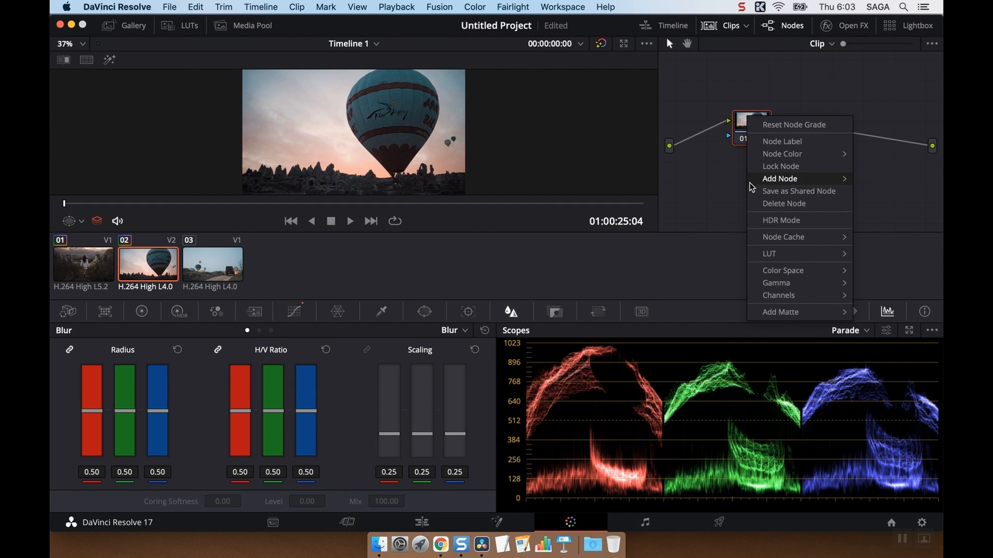
mouse_move(753, 180)
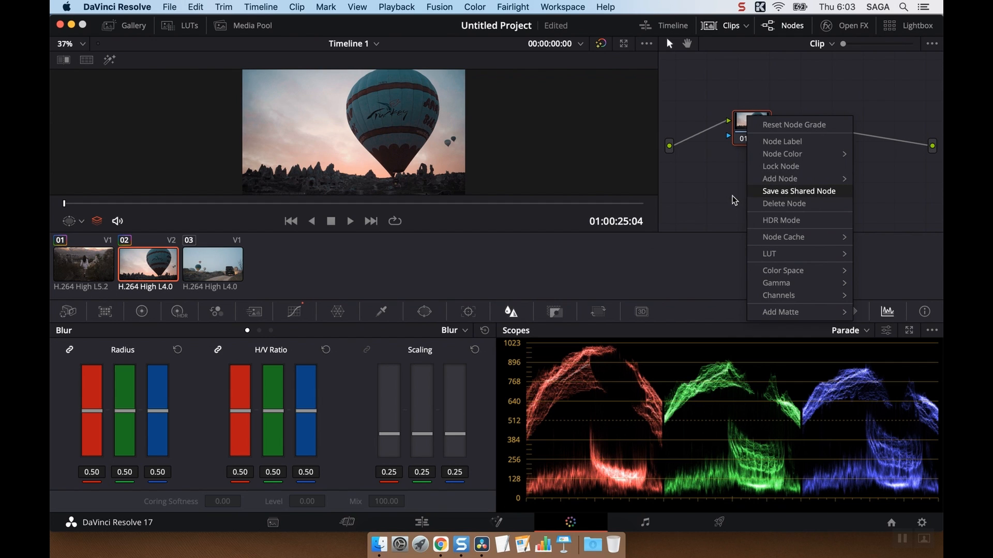
click(732, 196)
right_click(755, 133)
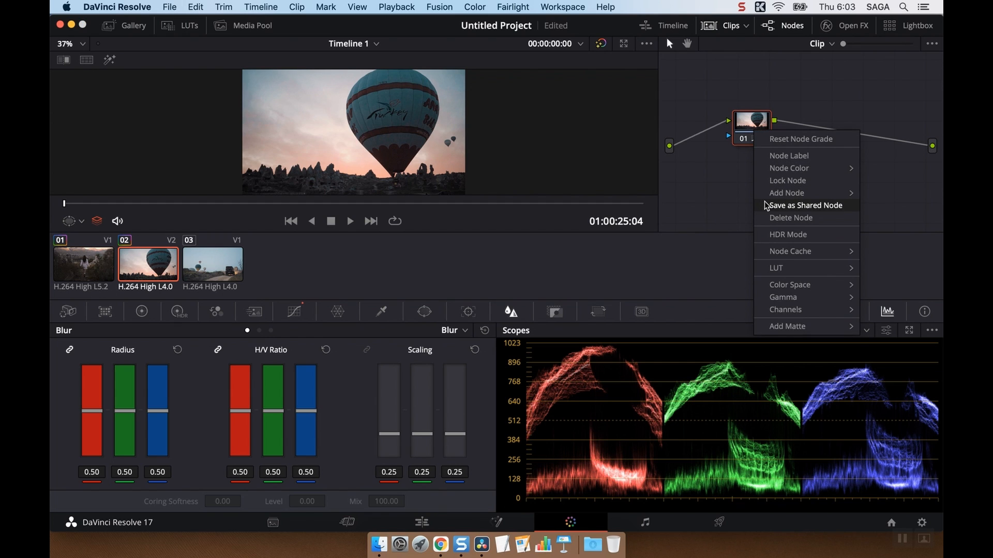
mouse_move(767, 193)
click(741, 210)
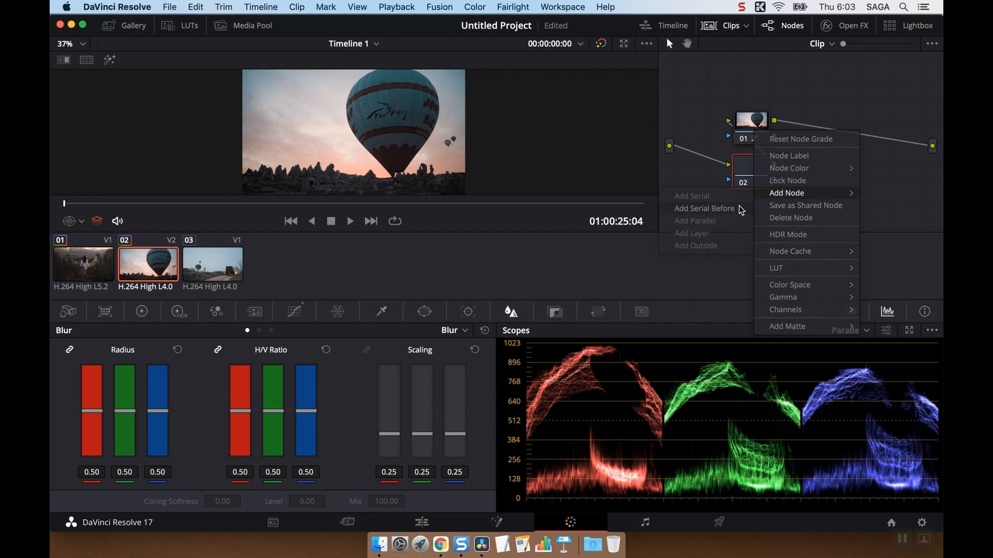
drag(751, 124, 809, 114)
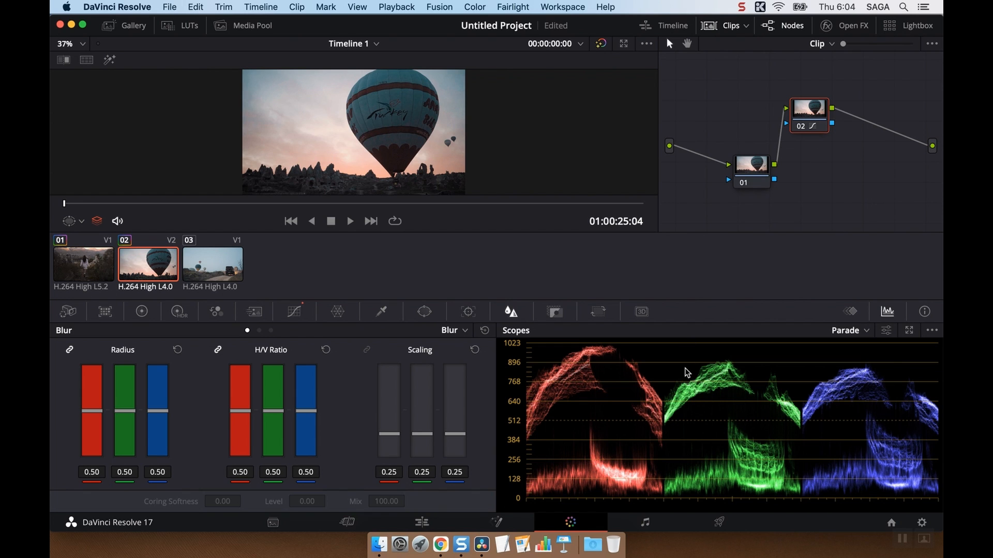
Step: Play the timeline on the Fairlight page and lower the Audio 3 fader to -14 dB
click(641, 524)
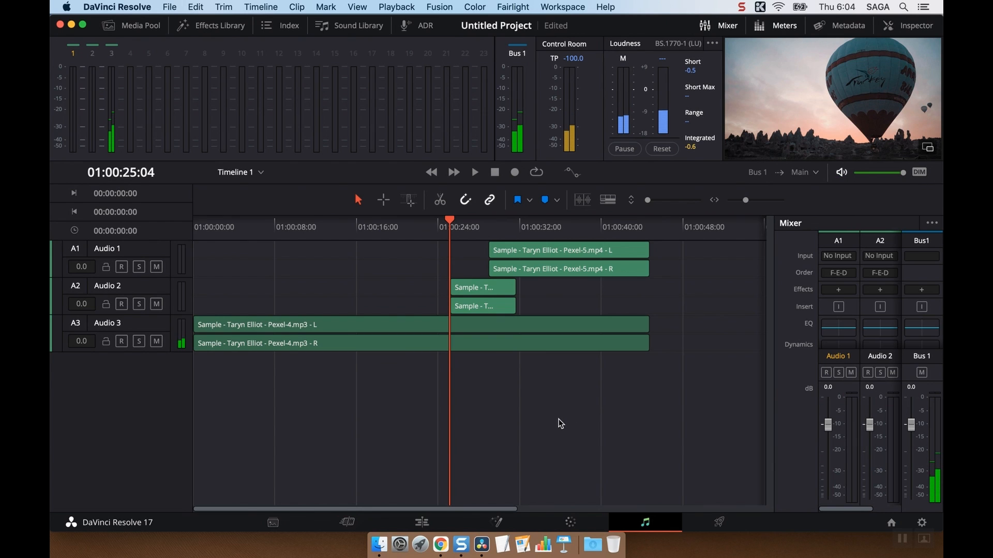
key(space)
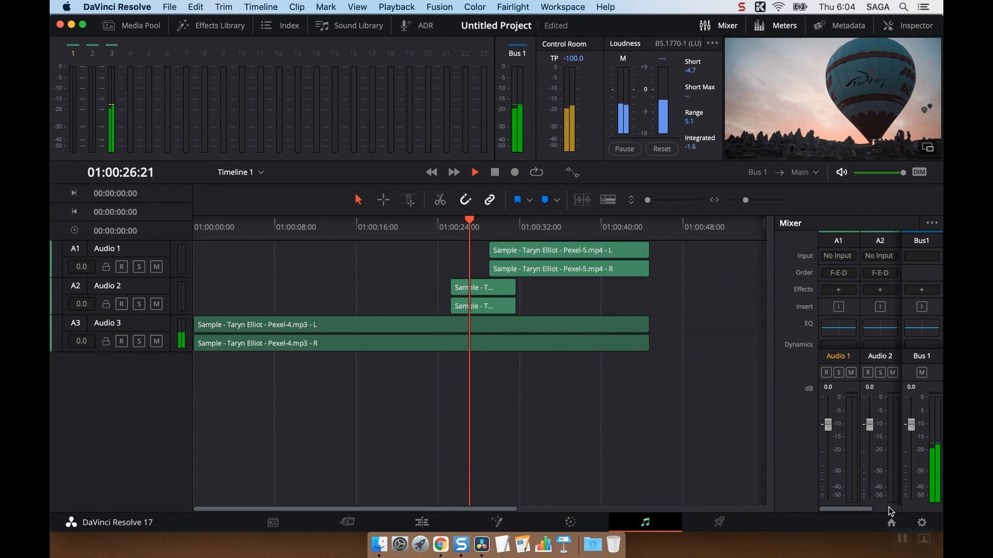
scroll(867, 490, right, 2)
scroll(869, 465, right, 2)
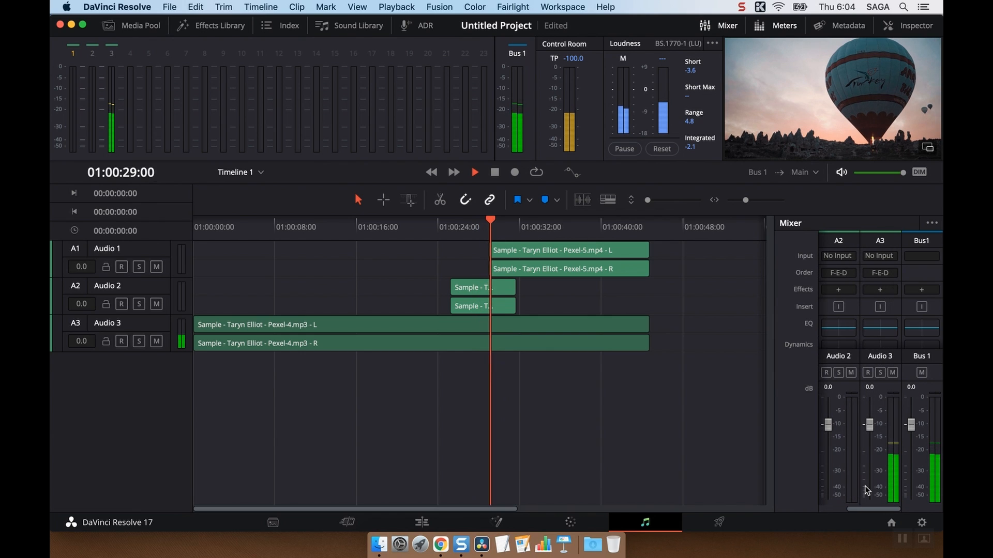
drag(871, 427, 872, 458)
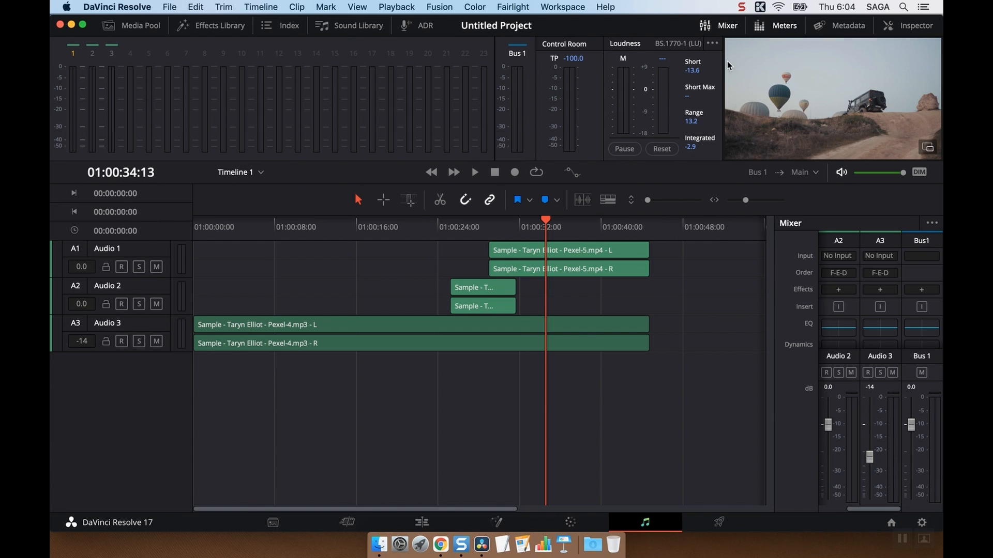
Step: Examine the Audio 3 music clip's properties in the Inspector, and look over the Audio FX in the Effects Library
click(915, 26)
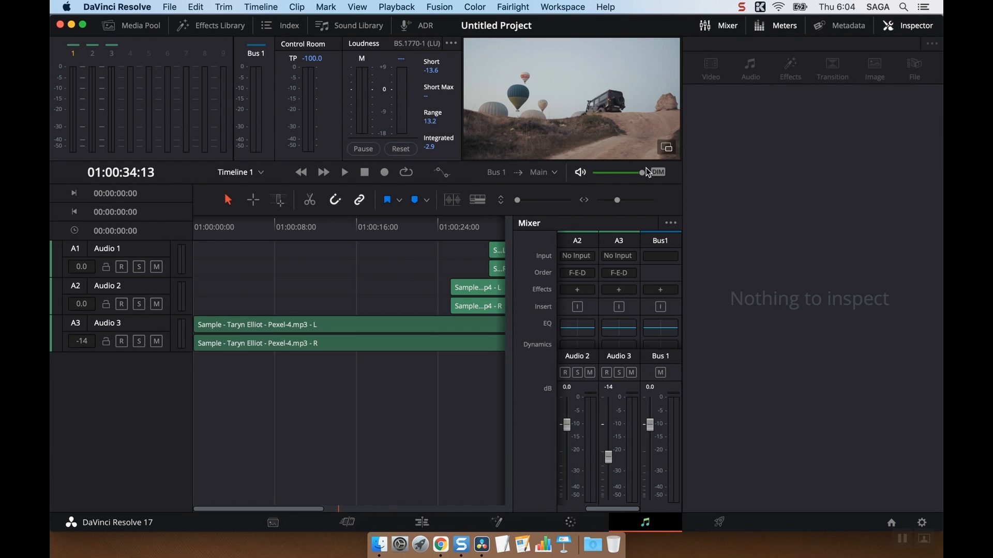
click(377, 322)
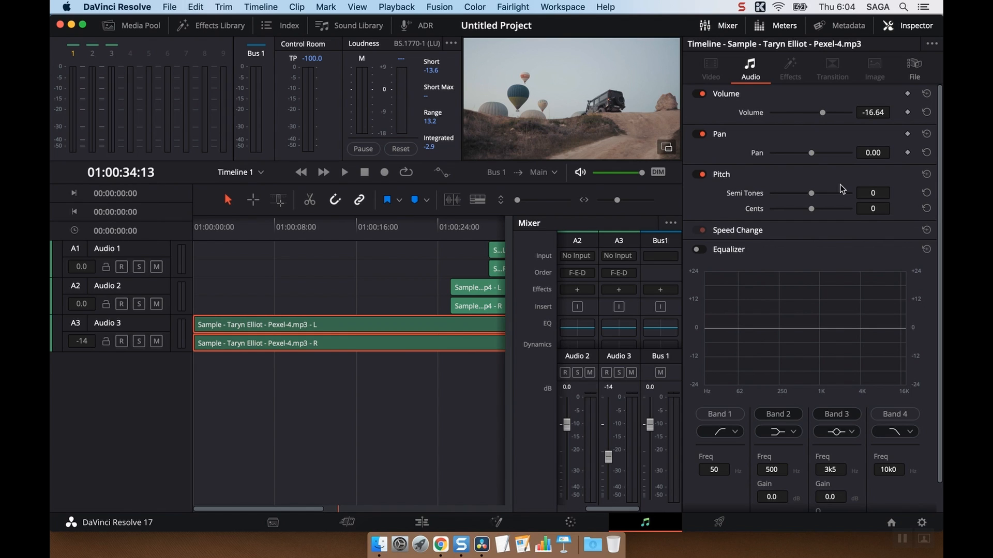
scroll(768, 348, down, 2)
scroll(768, 348, up, 2)
click(901, 31)
click(206, 26)
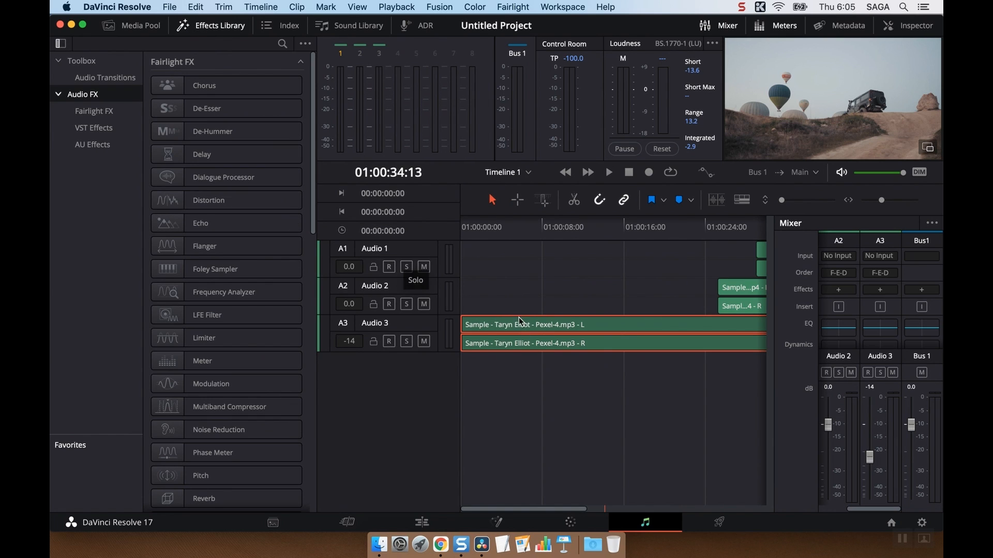
click(209, 27)
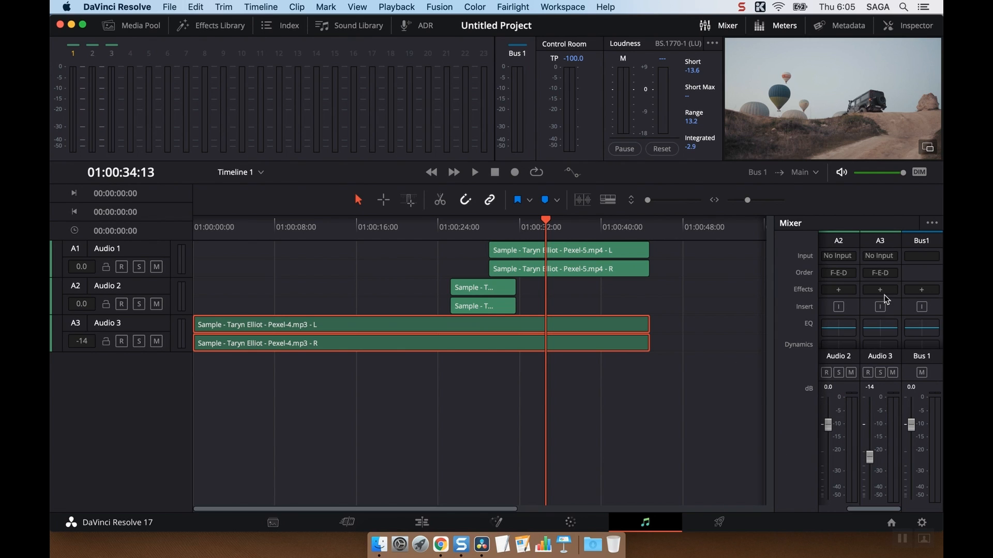
Step: Examine the mixer's channel strip sections, from Input, Effects, EQ and Dynamics down to Pan, Bus Outputs and Group
scroll(885, 298, down, 5)
scroll(885, 299, right, 2)
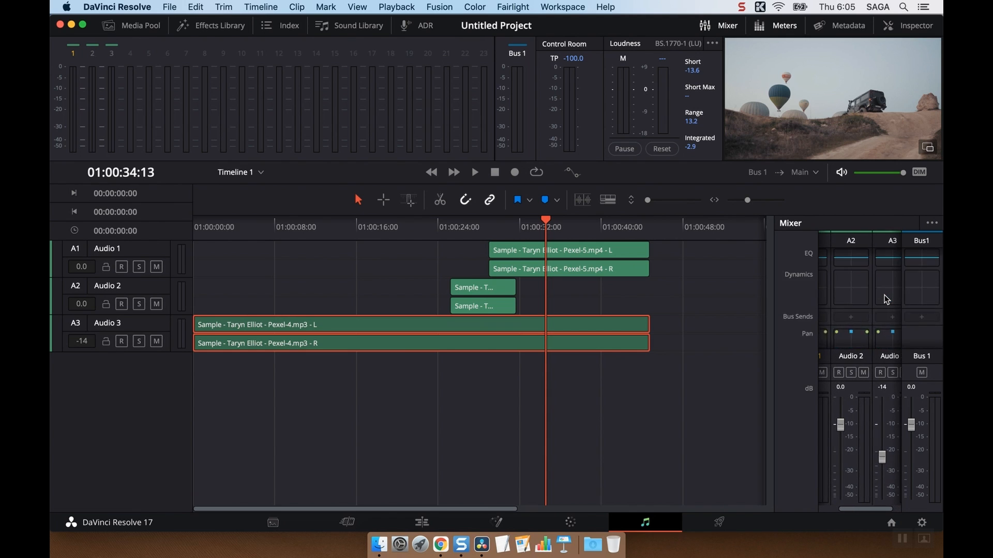
scroll(885, 299, up, 5)
scroll(885, 299, left, 2)
scroll(886, 299, down, 5)
scroll(886, 299, right, 2)
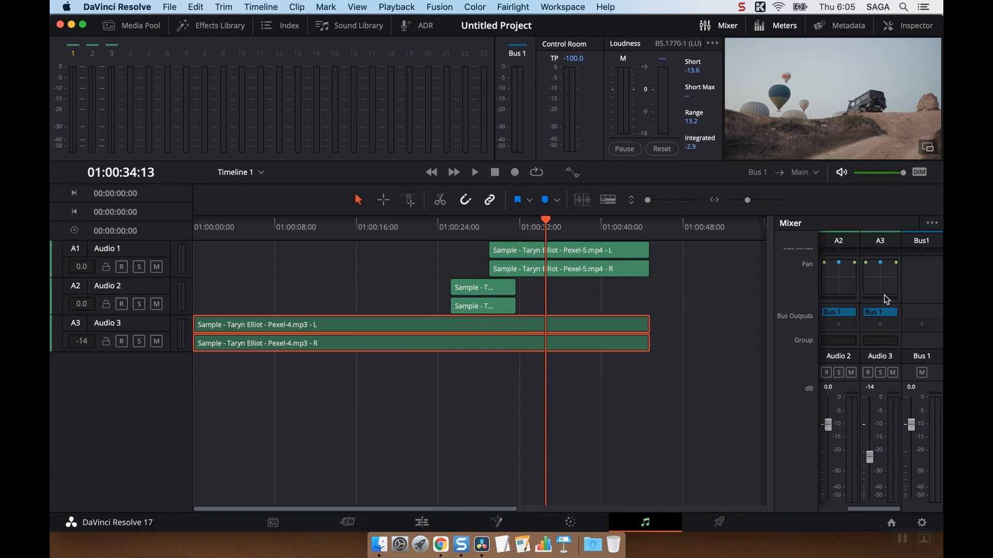
scroll(885, 297, up, 5)
scroll(885, 293, left, 1)
scroll(885, 293, up, 2)
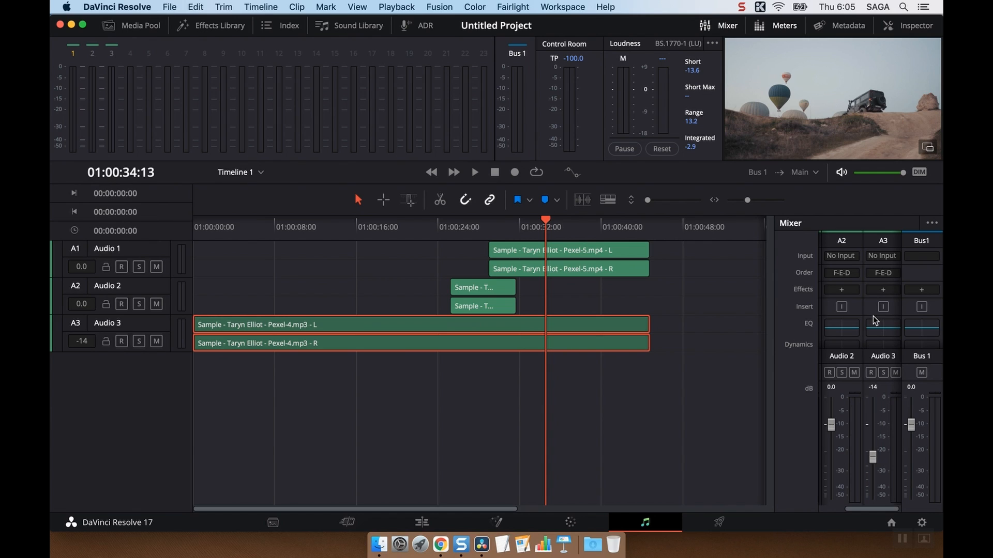
Step: Switch the mixer to Small Track Mixer and hide its Pan section
click(932, 222)
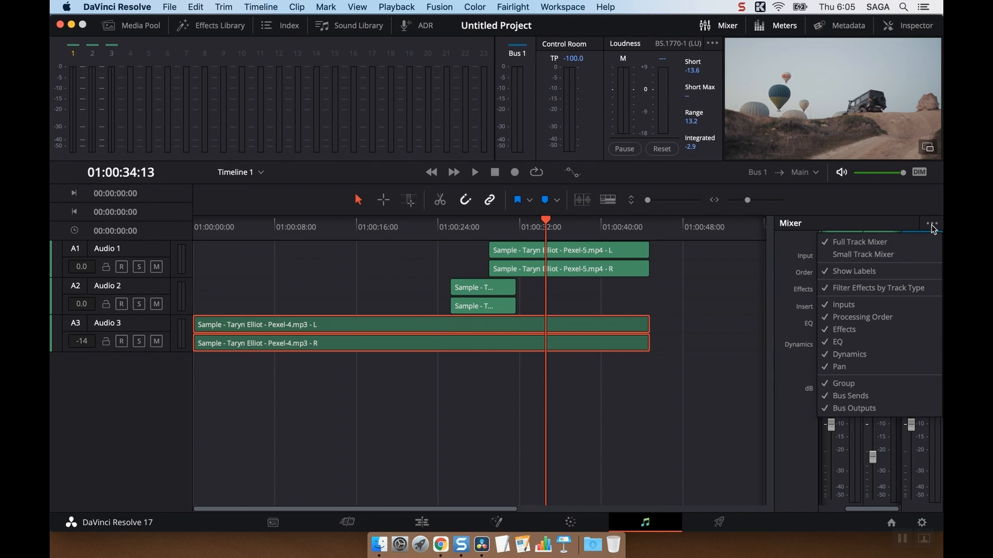
click(905, 253)
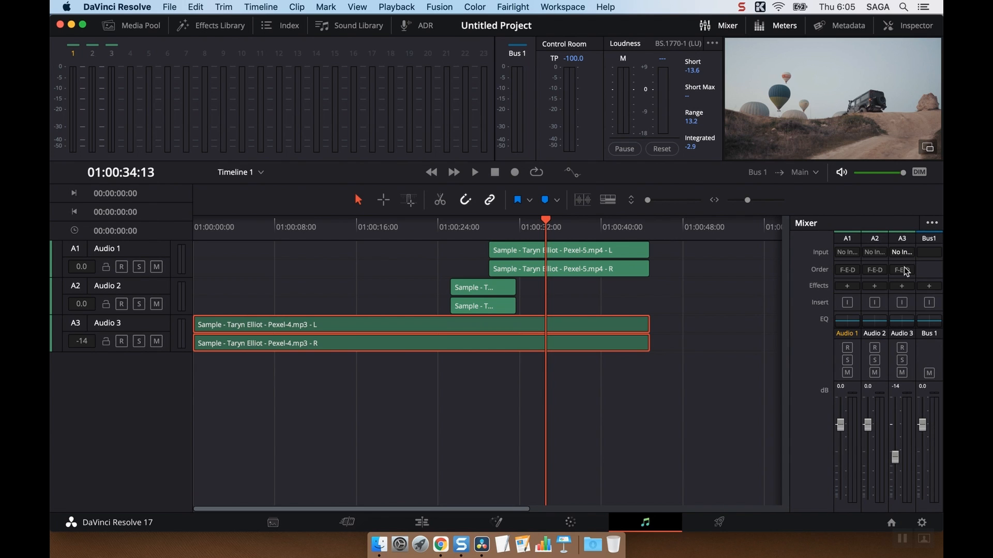
click(931, 223)
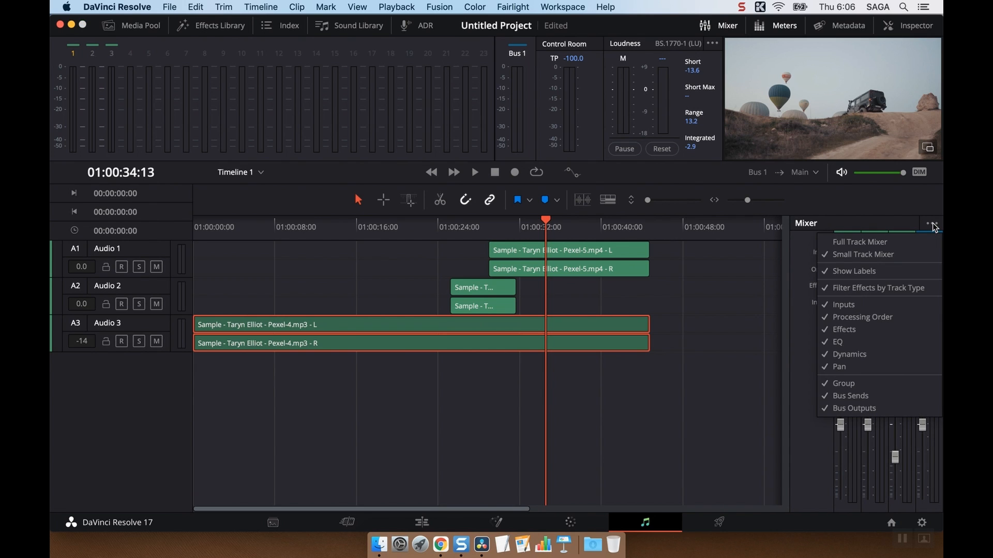
click(862, 366)
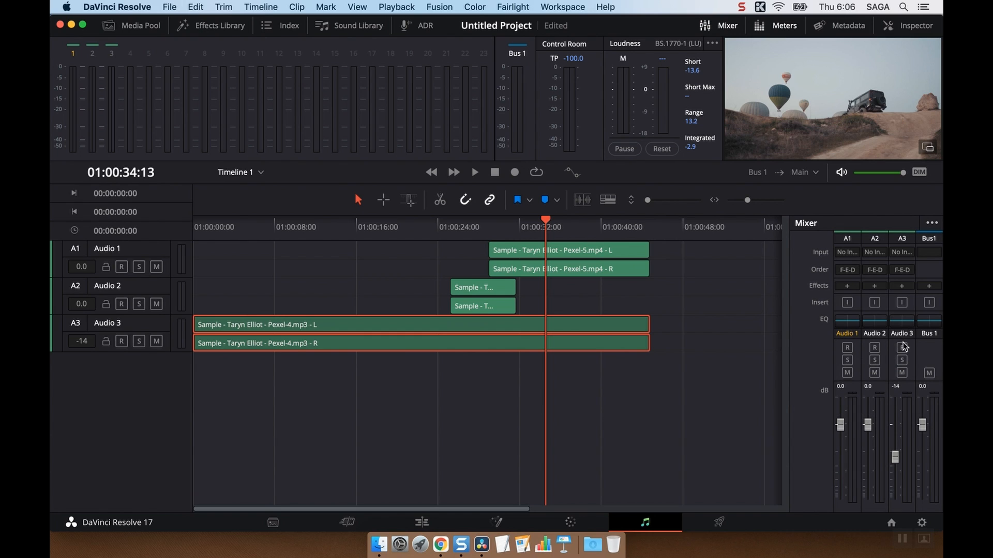
scroll(895, 290, down, 5)
scroll(900, 292, up, 4)
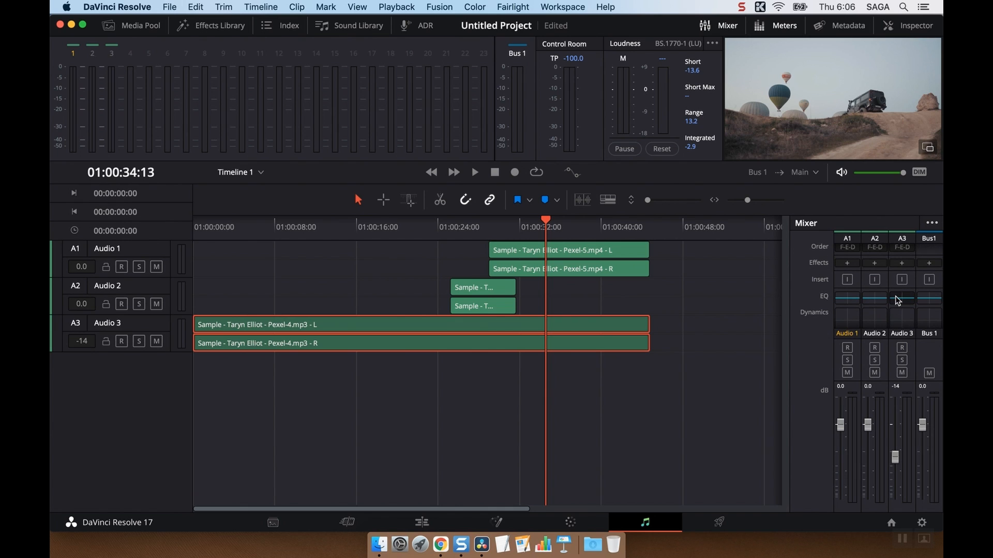
Step: Hide the mixer's EQ and Dynamics sections
click(931, 223)
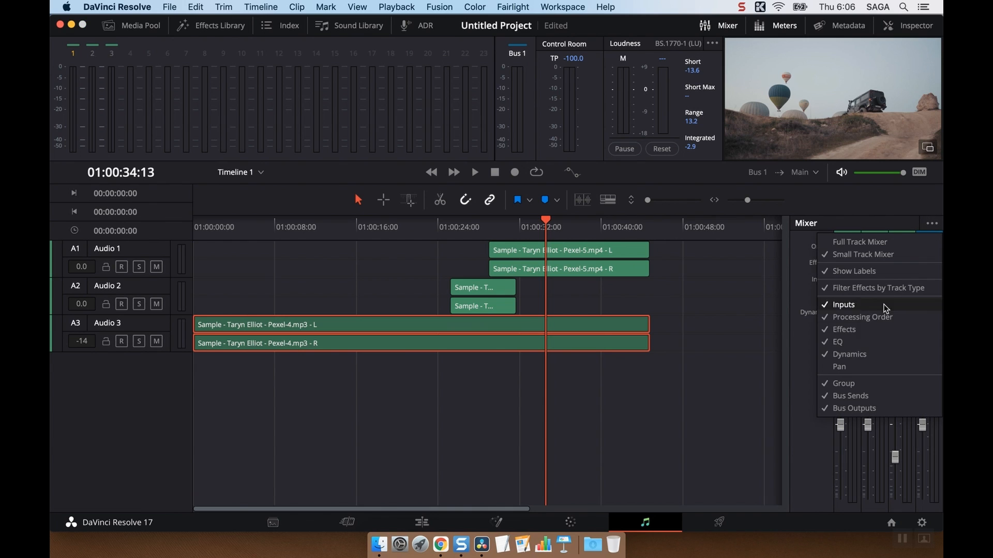
click(861, 341)
click(930, 223)
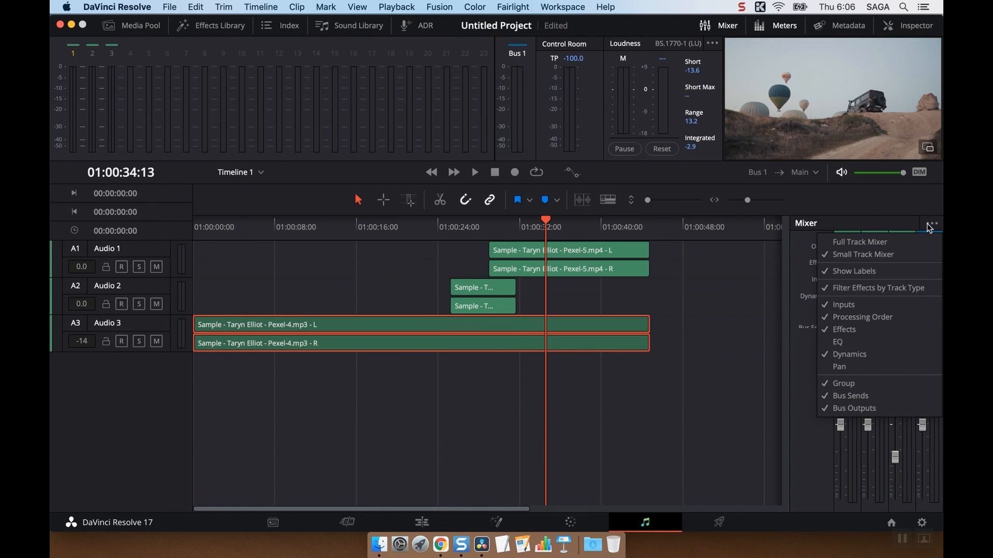
click(873, 355)
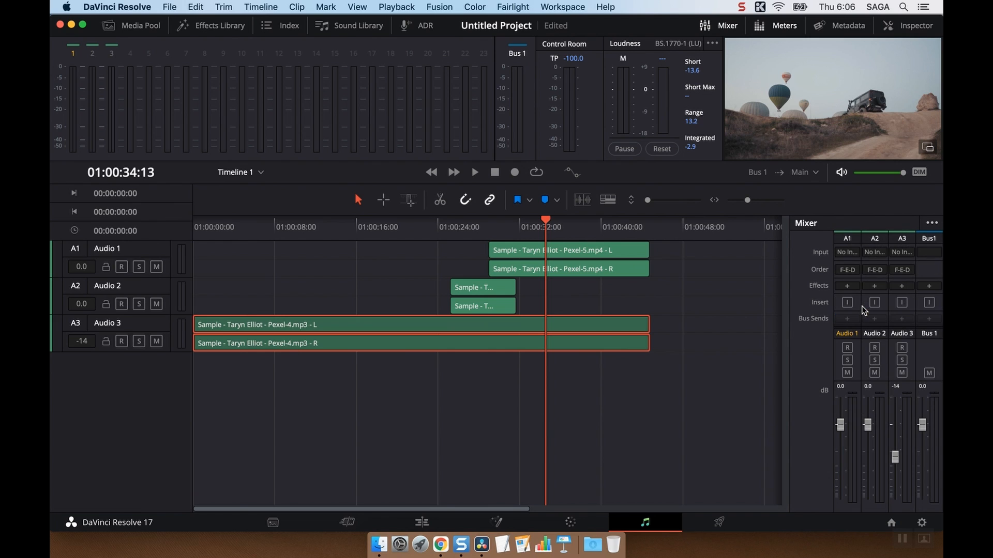
Step: Switch the mixer back to Full Track Mixer and deselect the music clip on Audio 3
click(934, 221)
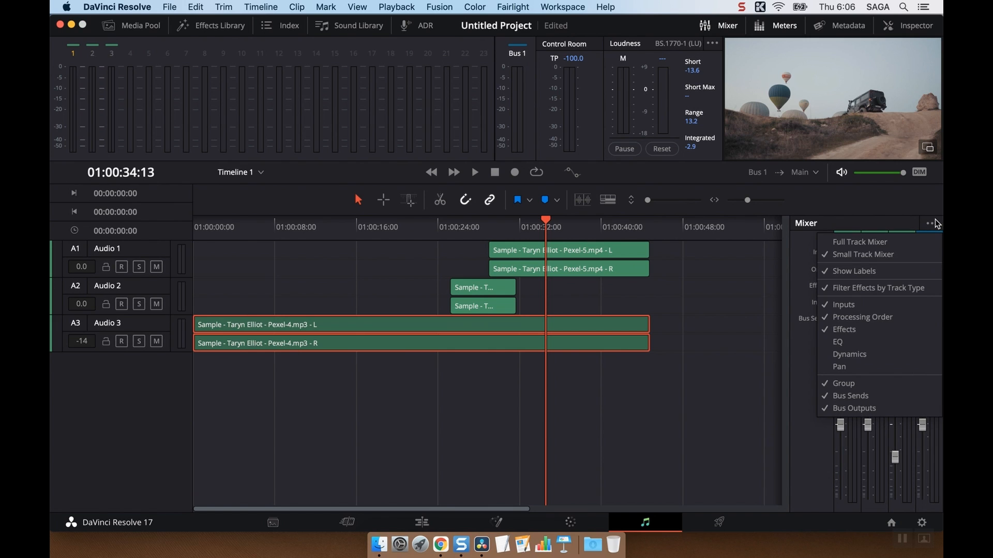
click(907, 241)
scroll(862, 361, right, 1)
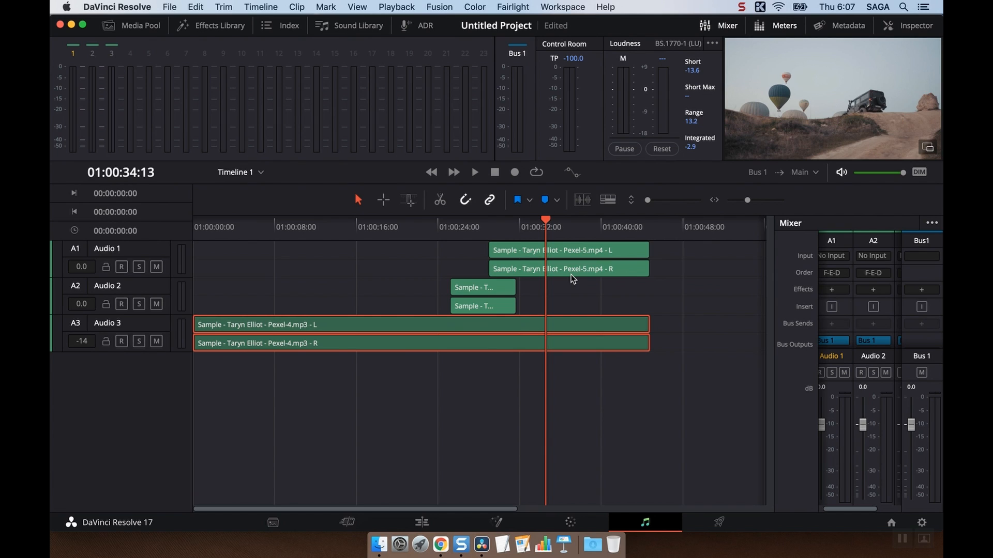
click(679, 444)
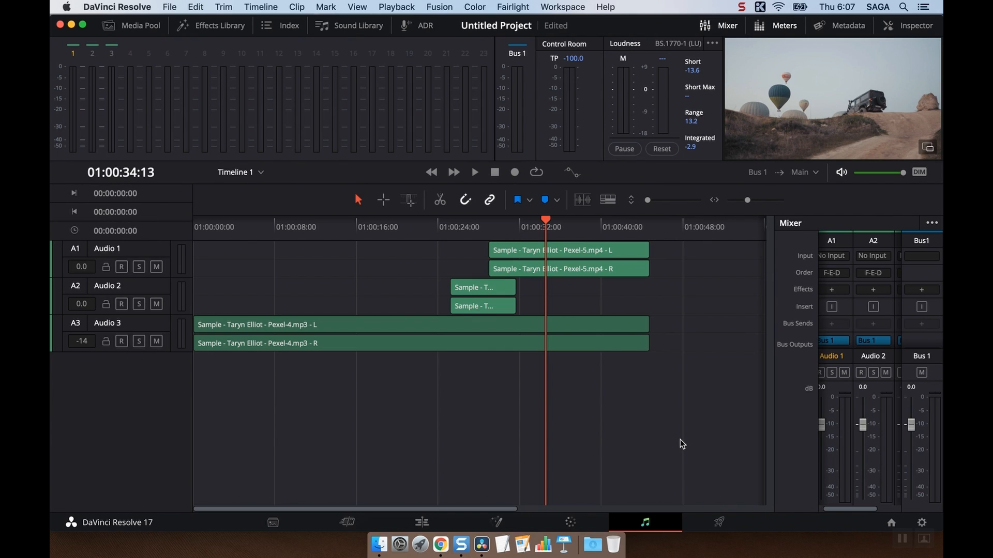
Step: On the Deliver page, try the YouTube, Vimeo and Twitter render presets, choose ProRes Master, and open the render settings options
click(700, 515)
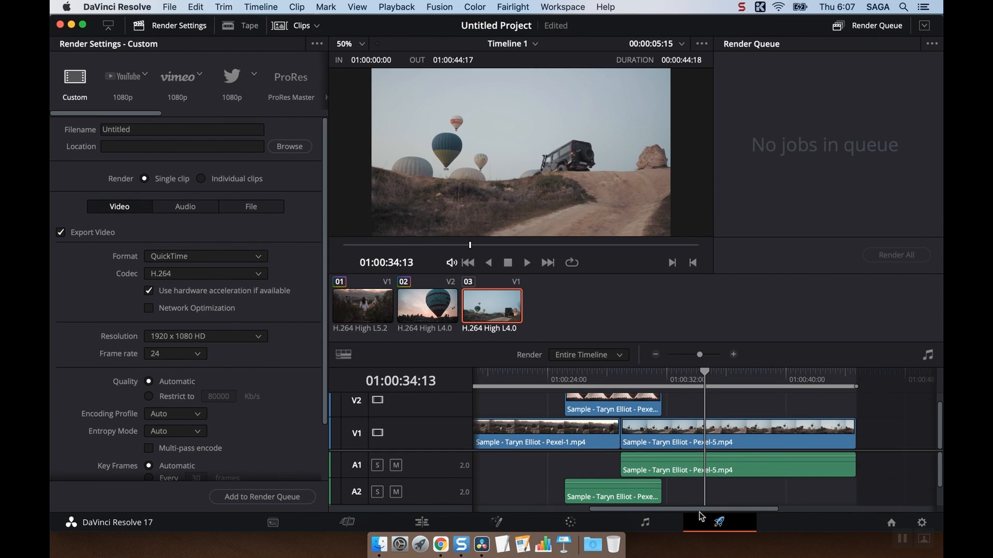
click(123, 80)
click(169, 70)
click(233, 75)
click(287, 72)
click(313, 43)
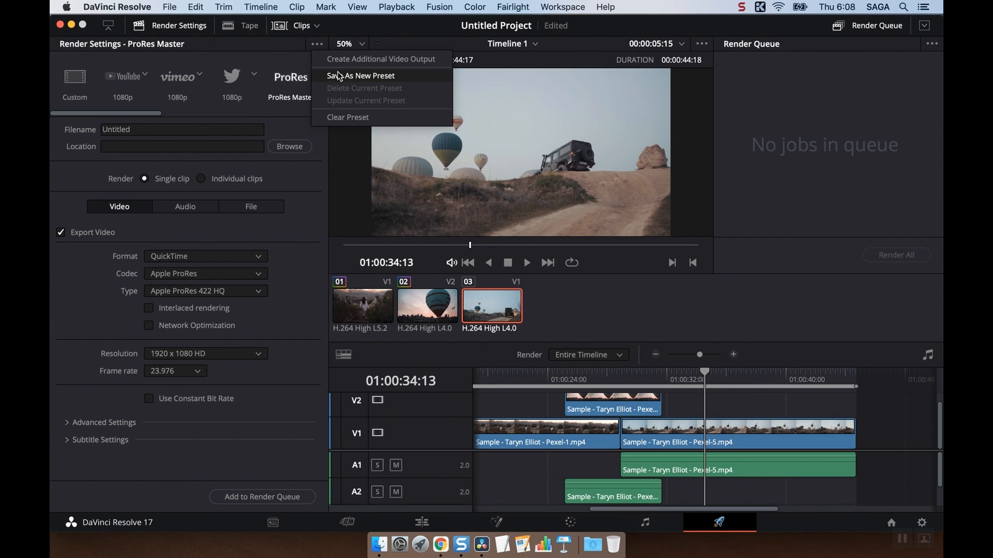
Step: Close the render settings options, look through the remaining render presets, and choose the YouTube 1080p preset
click(174, 85)
scroll(138, 87, right, 10)
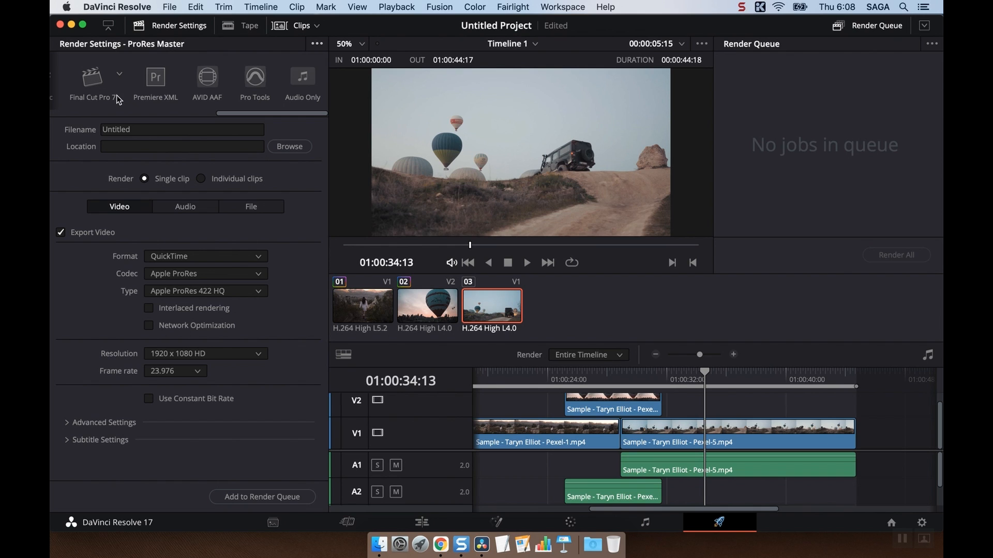
scroll(117, 96, left, 10)
click(122, 85)
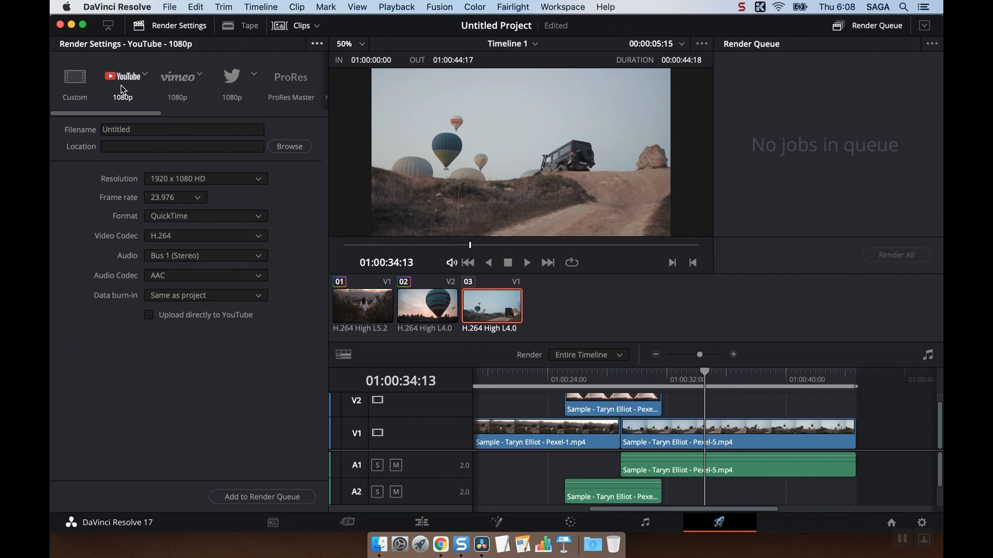
Step: Set the render location to the Desktop and add the YouTube 1080p job to the render queue
click(149, 130)
click(164, 147)
click(278, 147)
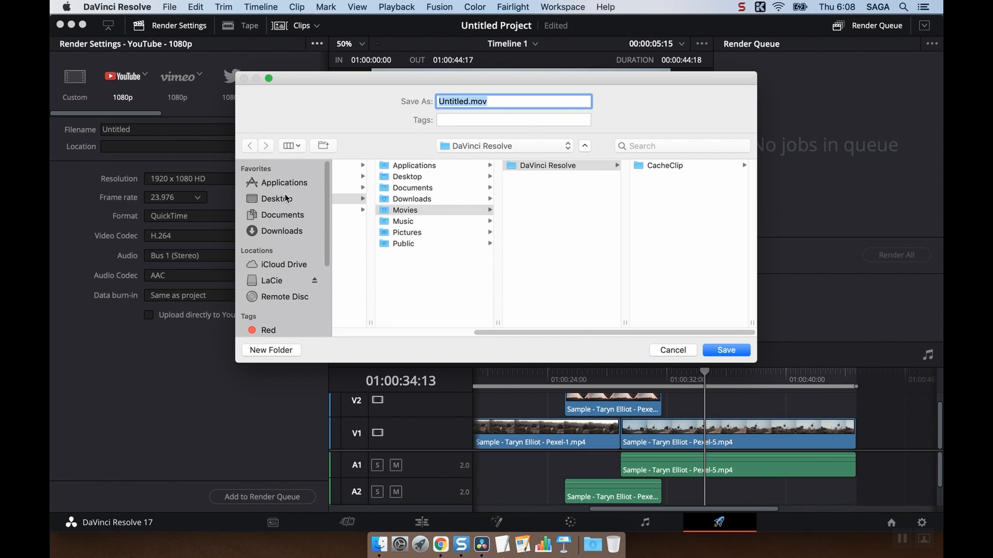
click(305, 199)
click(718, 349)
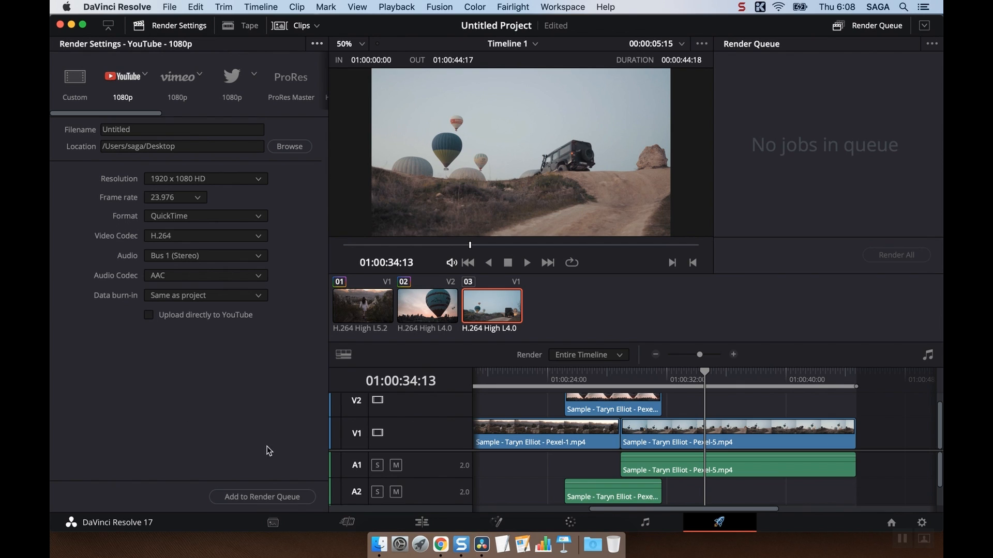
click(240, 501)
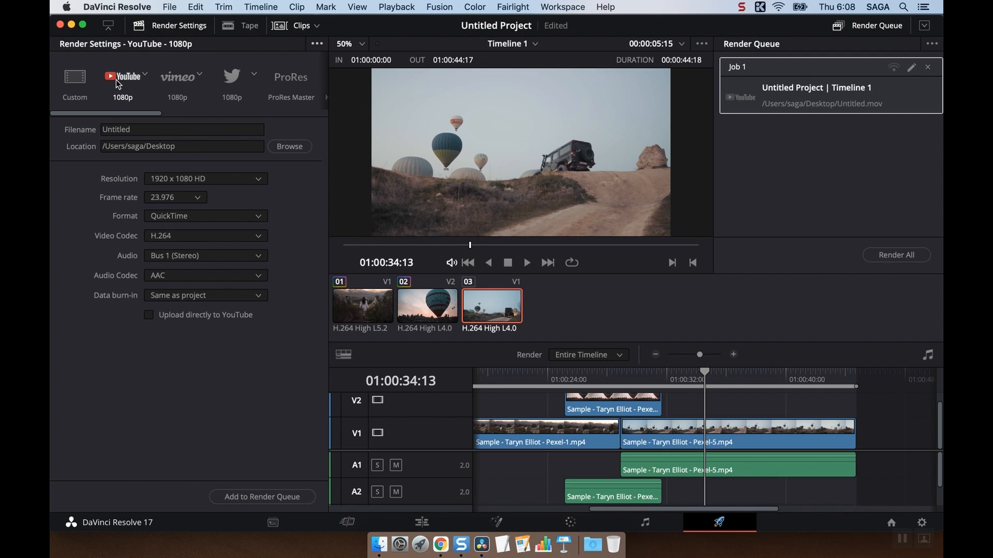
Step: Add a second YouTube job at 1280 x 720 HD 720P and a Vimeo 1080p job to the render queue
click(193, 179)
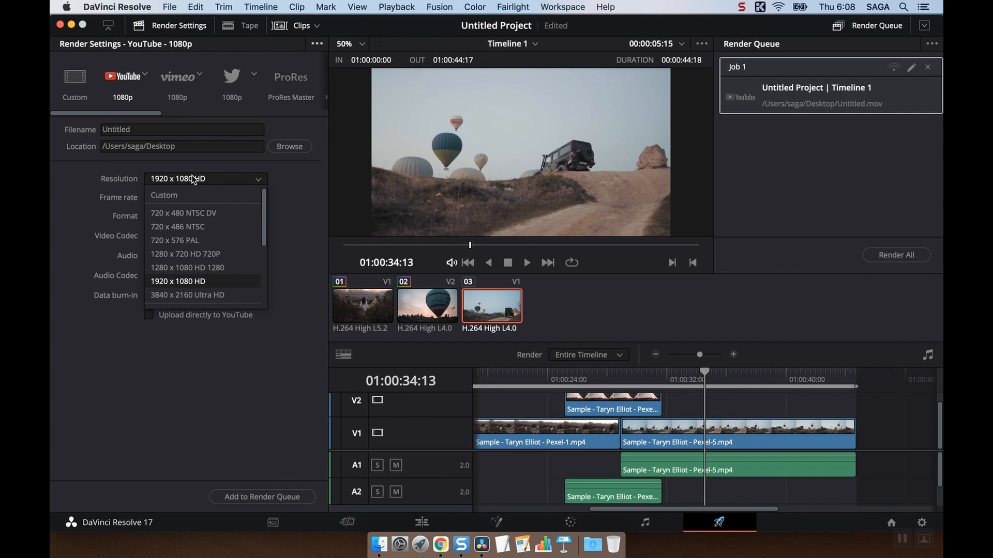
click(205, 255)
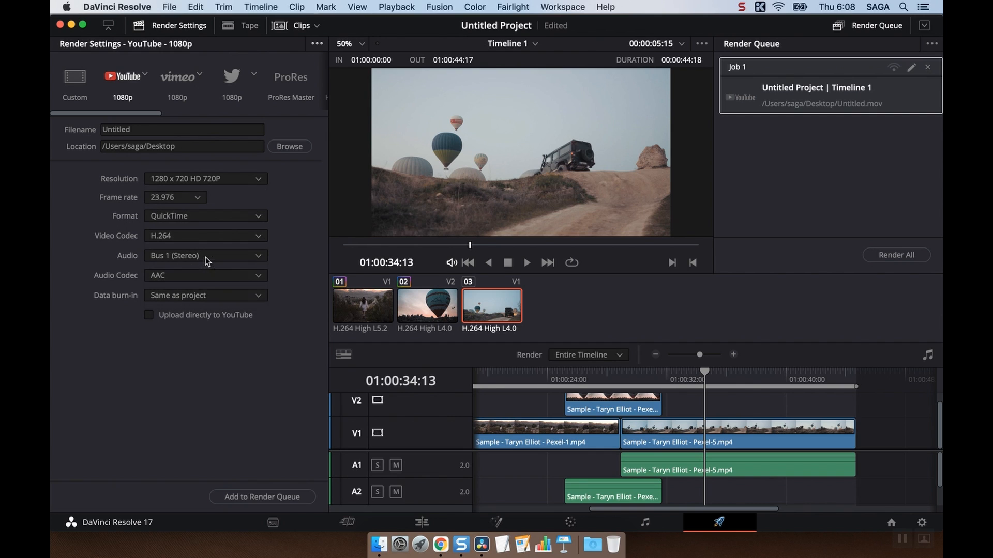
click(257, 494)
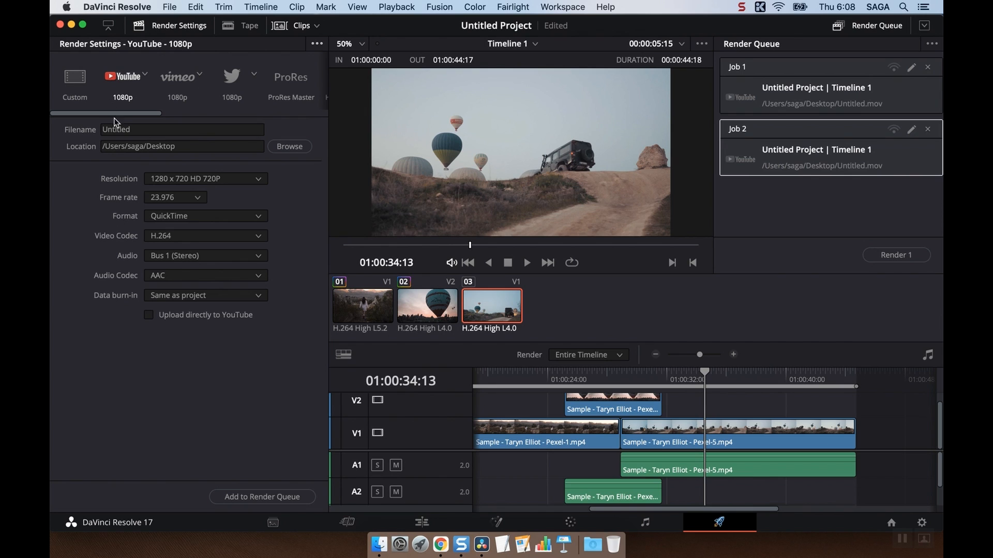
click(177, 87)
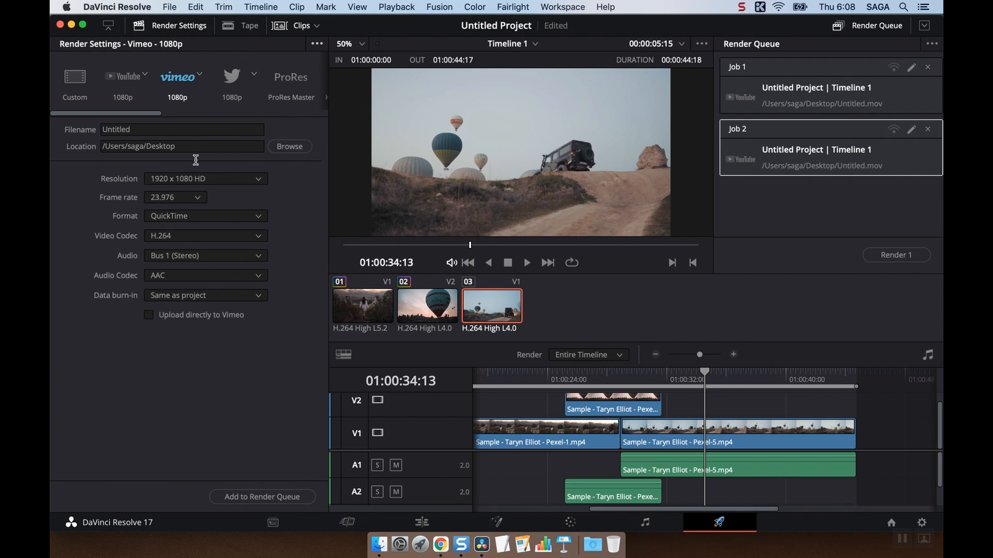
click(253, 496)
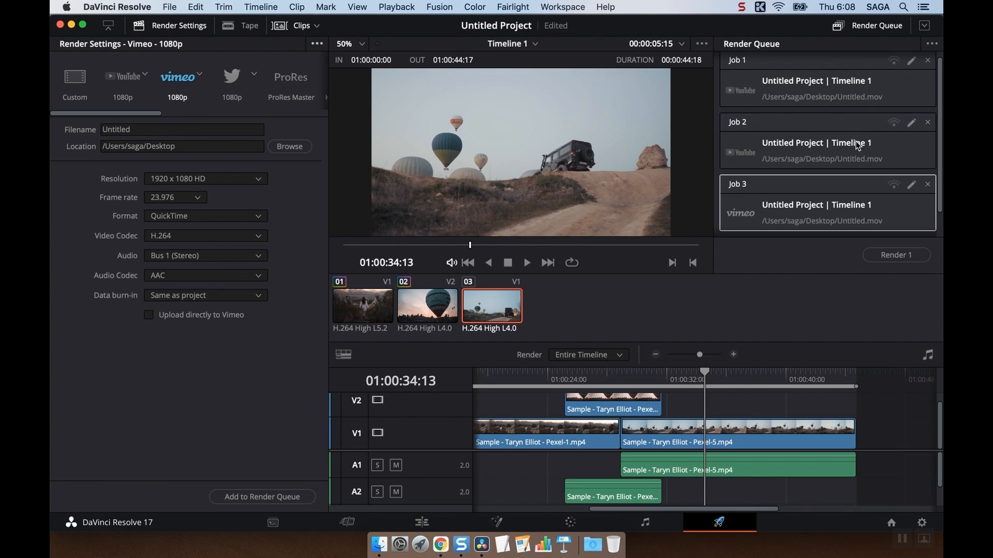
Step: Open Job 2 in the render queue for editing and leave it without saving changes
click(912, 123)
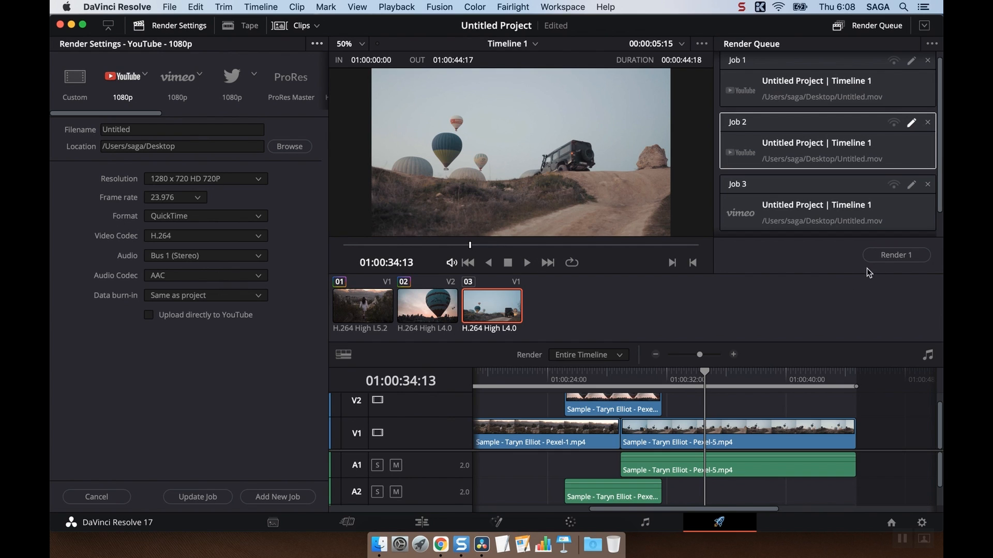
click(908, 128)
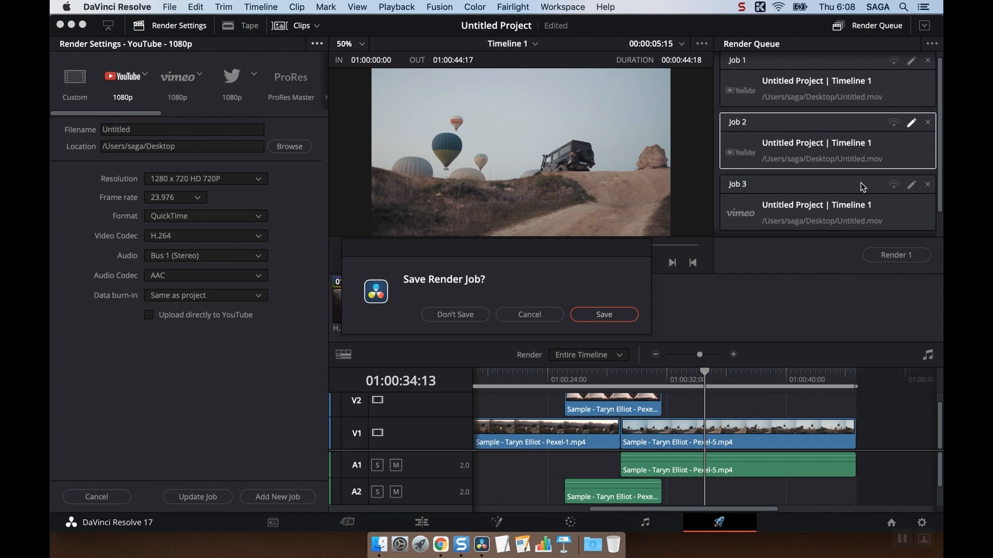
click(472, 315)
click(195, 498)
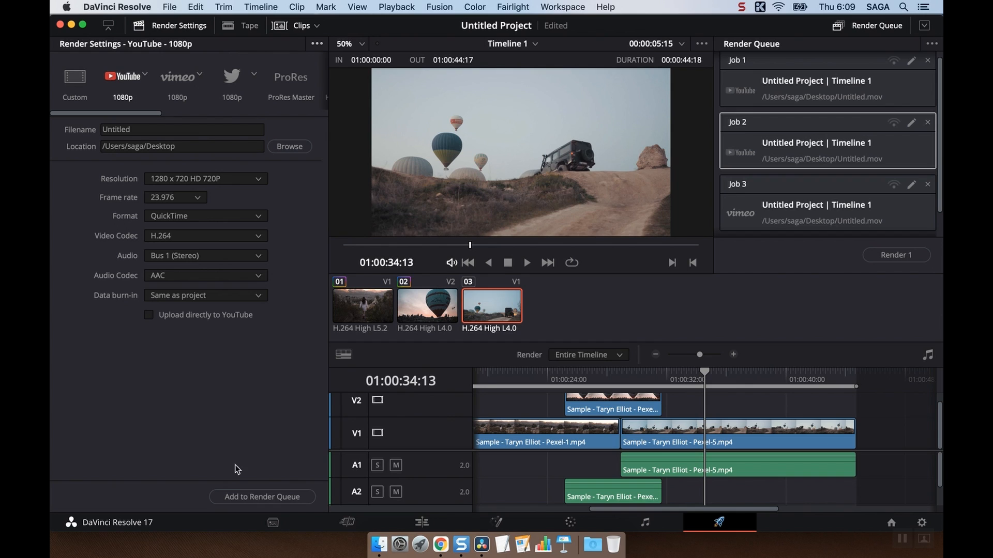
Step: Deselect the jobs in the render queue so that rendering applies to all of them
scroll(898, 149, down, 1)
click(863, 225)
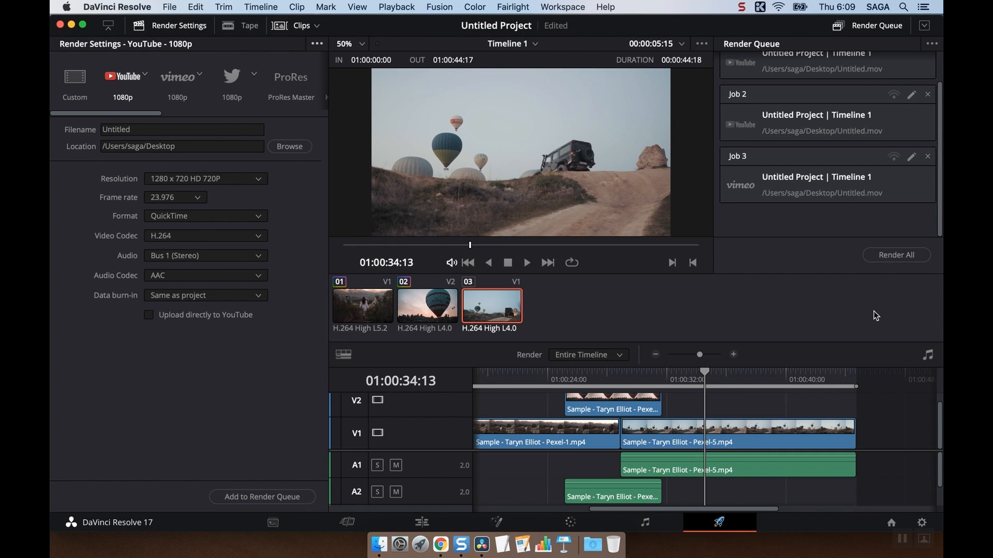
click(741, 7)
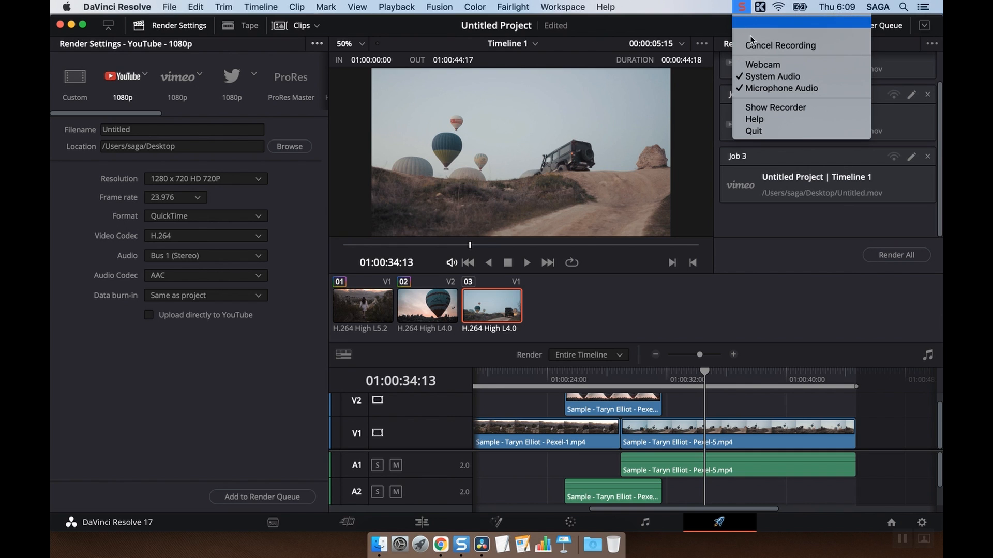